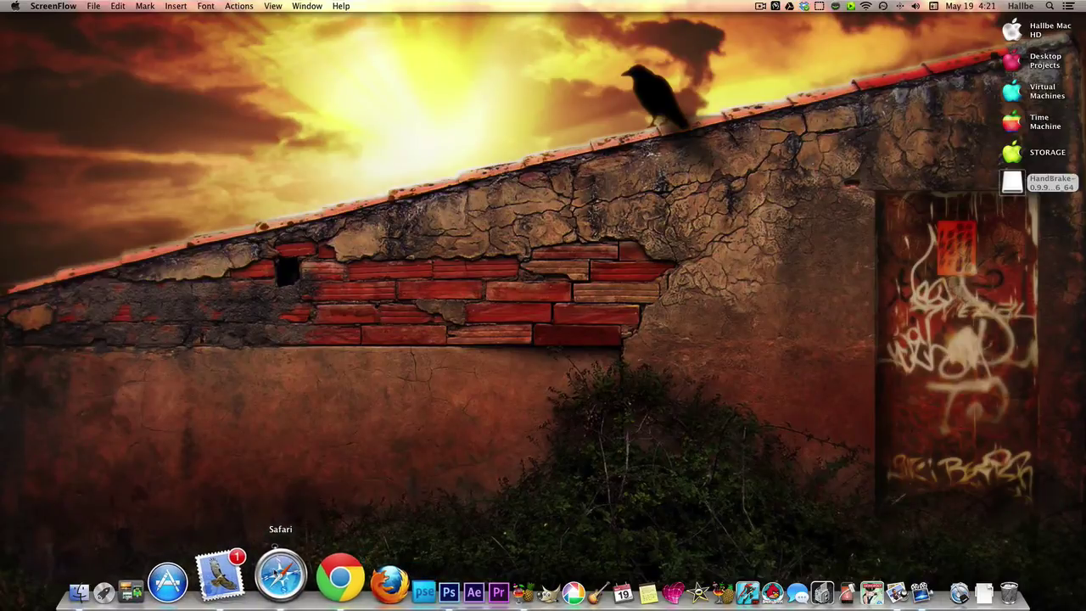
# Step: Restore the minimized Safari window showing the Sumo Paint editor from the Dock
pyautogui.click(280, 576)
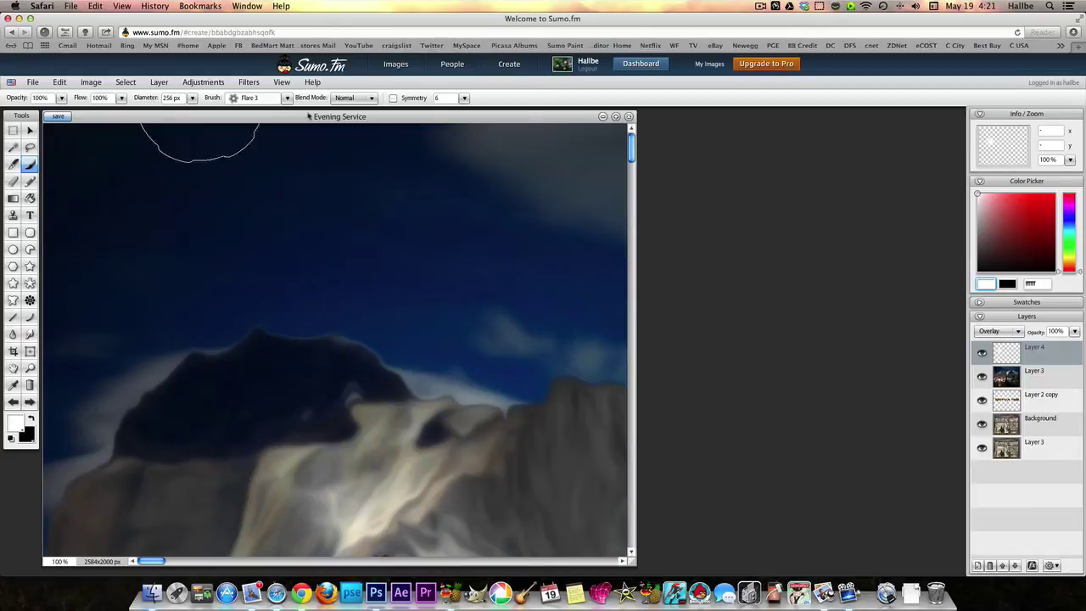
# Step: Close Evening Service, paste the Layers Challenge image URL, and start remixing it
pyautogui.click(629, 117)
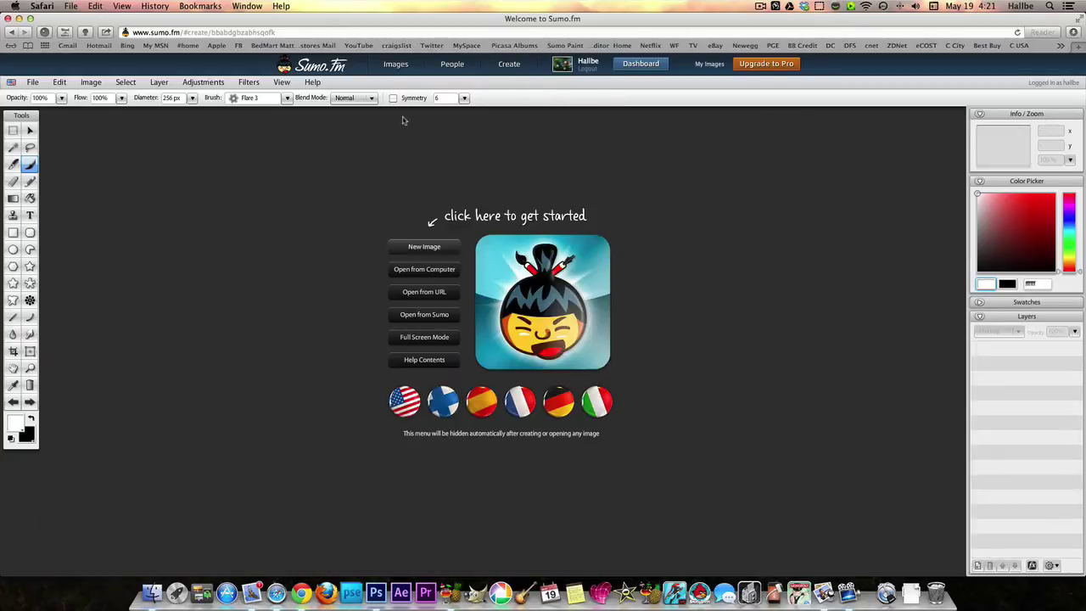
pyautogui.click(400, 67)
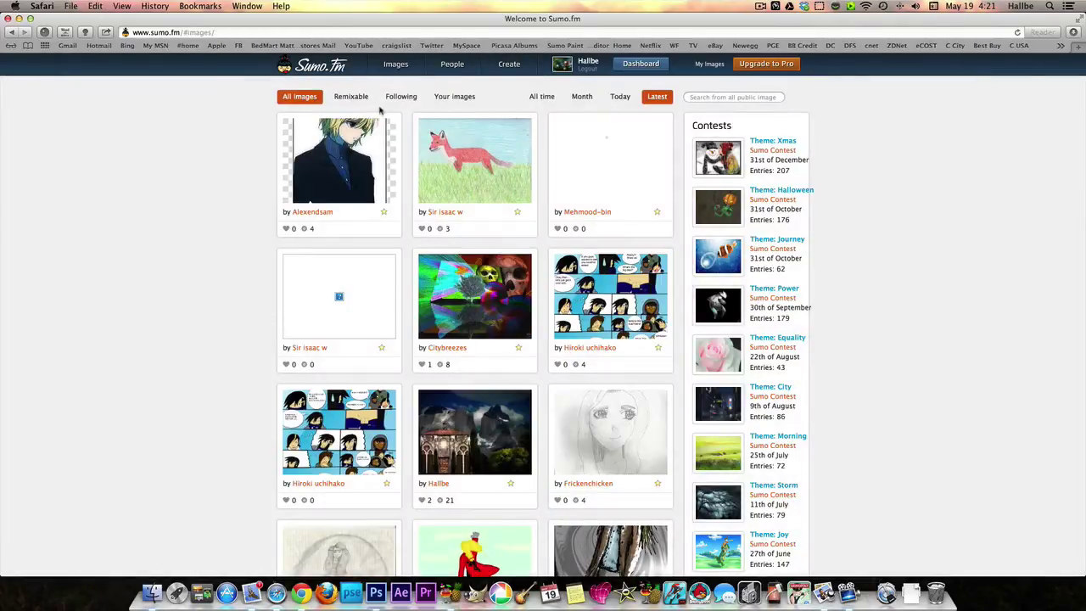
pyautogui.click(242, 31)
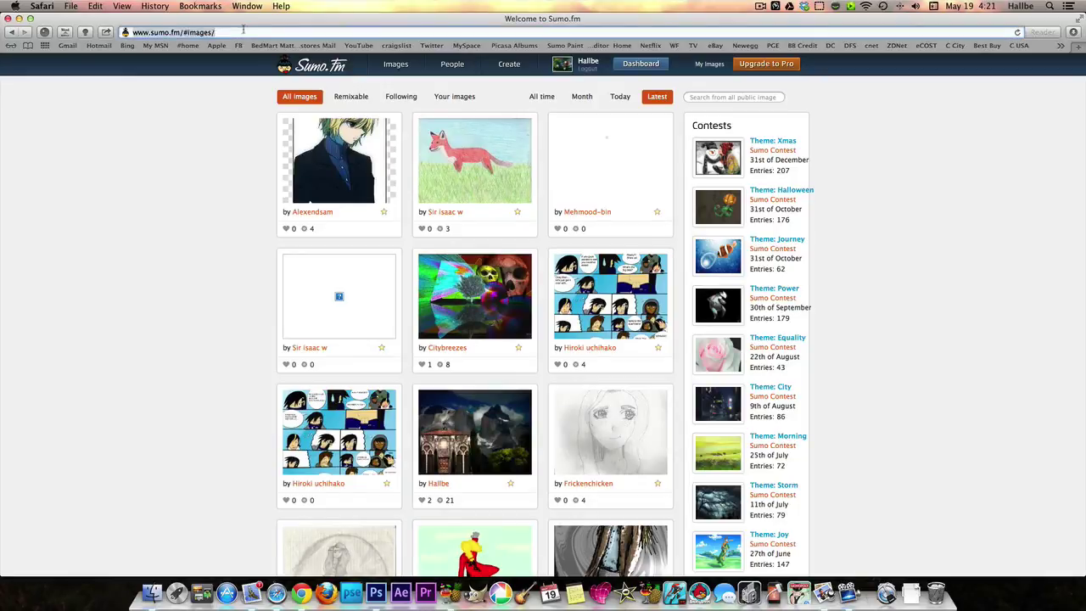
pyautogui.rightClick(239, 34)
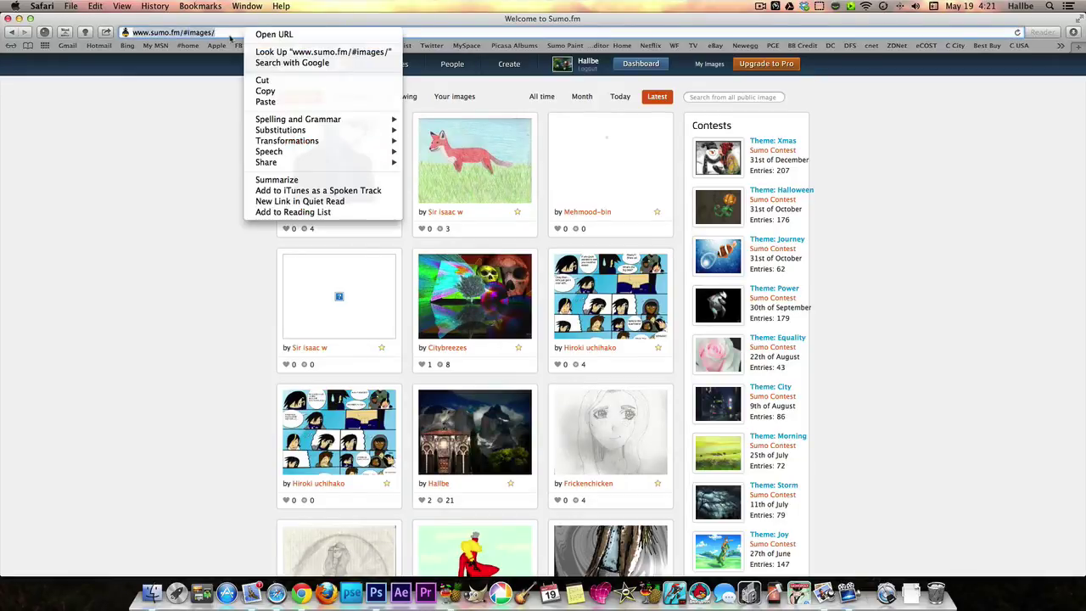
pyautogui.click(265, 101)
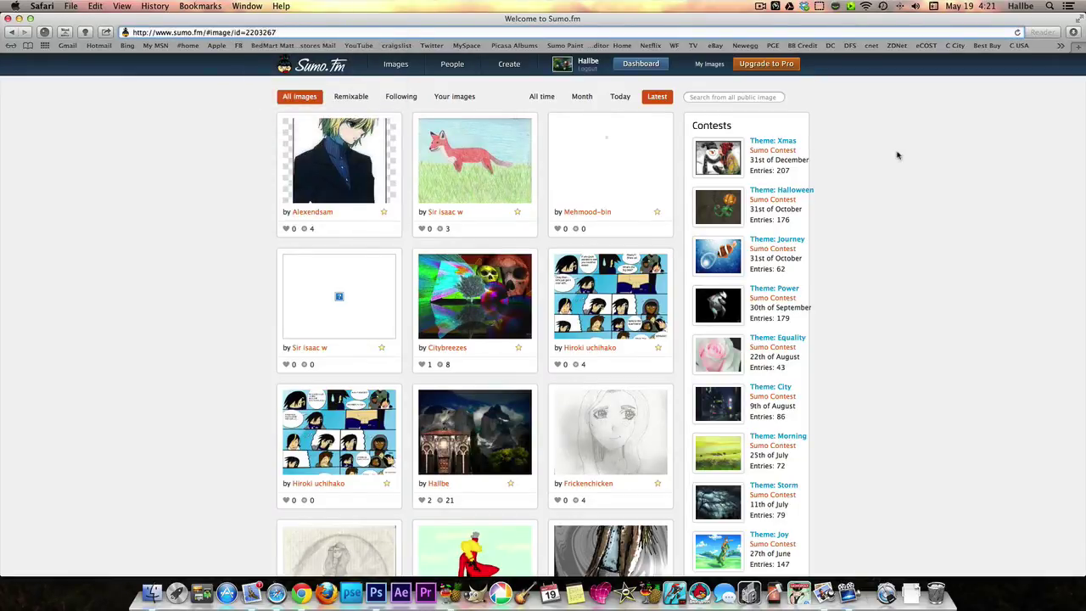
pyautogui.press('Return')
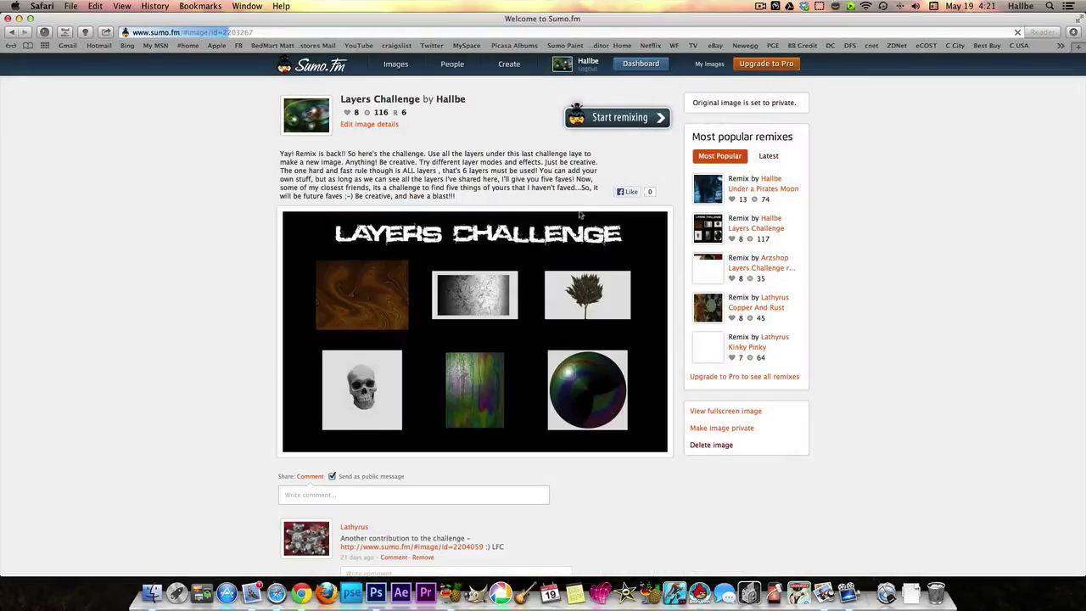
pyautogui.click(621, 119)
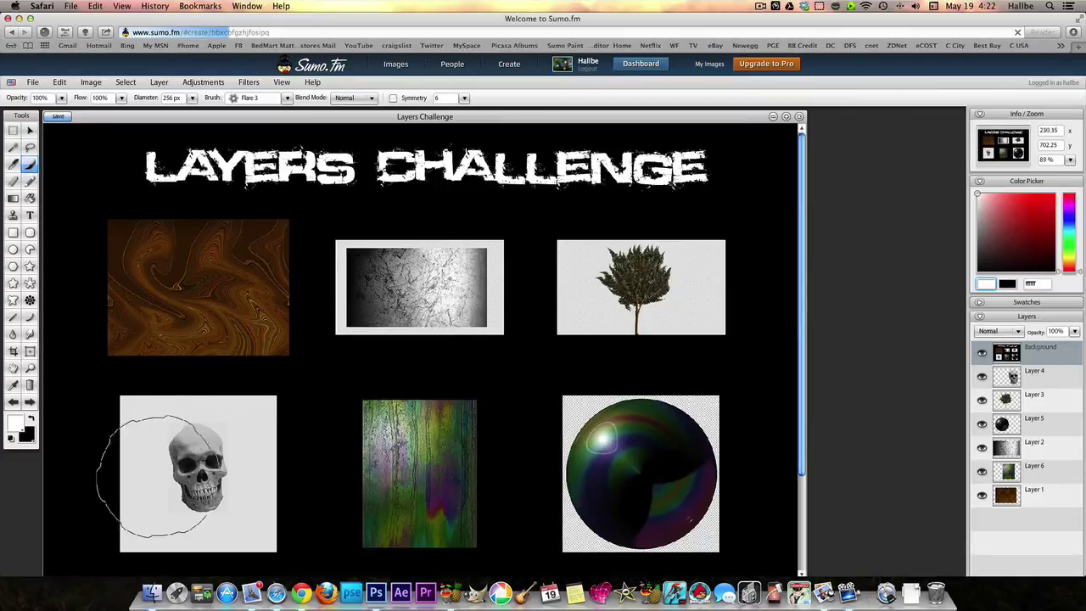
# Step: Hide the Background layer, then move Layer 5's sphere up-right and Layer 2's grey texture up-left
pyautogui.click(982, 353)
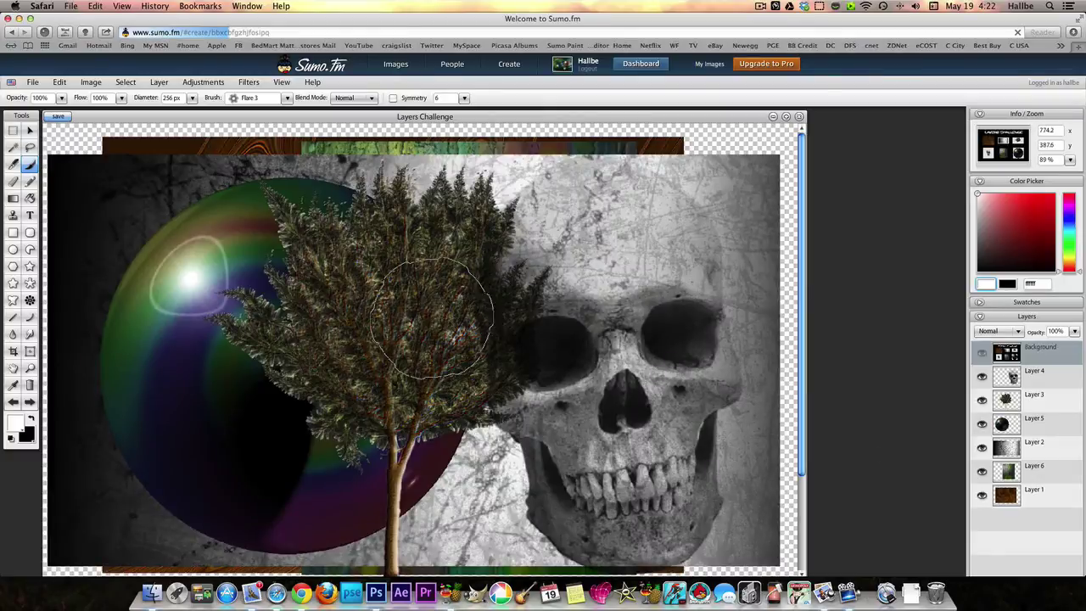
pyautogui.click(1013, 422)
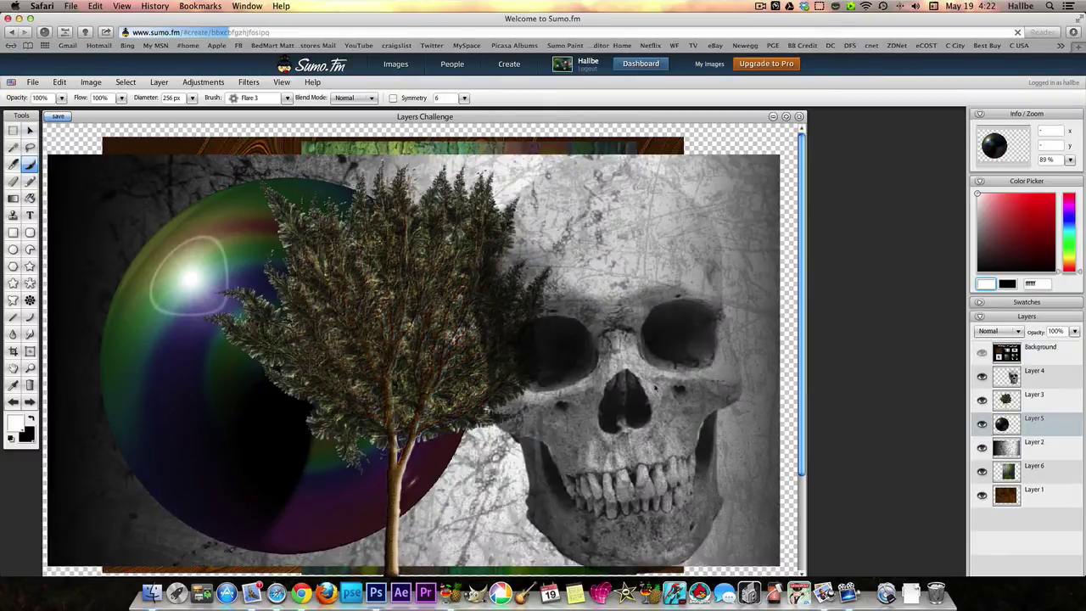
pyautogui.click(30, 129)
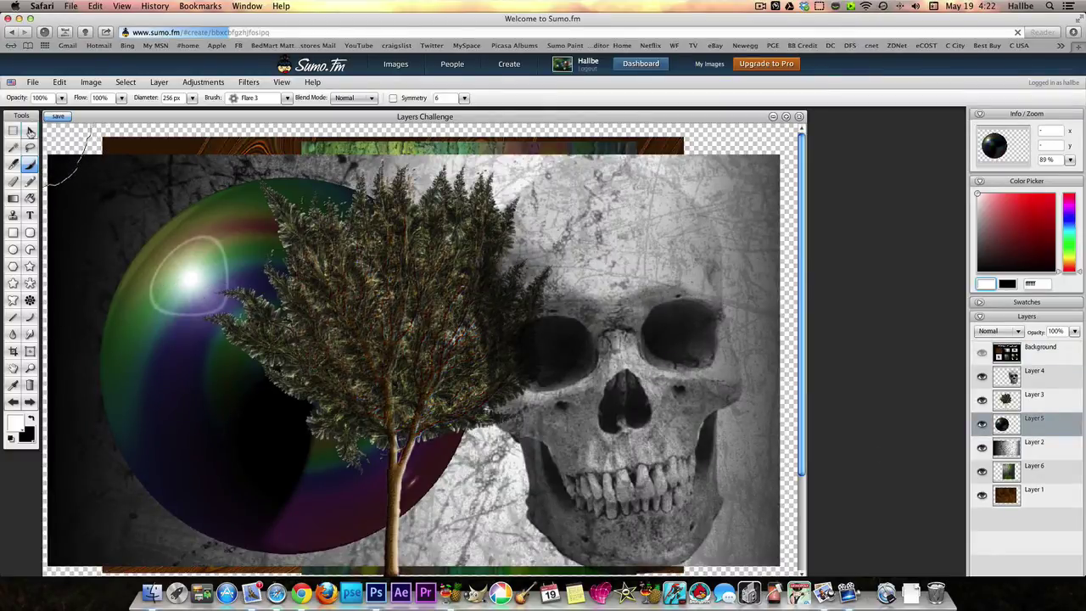
pyautogui.moveTo(77, 274)
pyautogui.mouseDown()
pyautogui.moveTo(190, 259)
pyautogui.moveTo(117, 264)
pyautogui.mouseUp()
pyautogui.click(1010, 453)
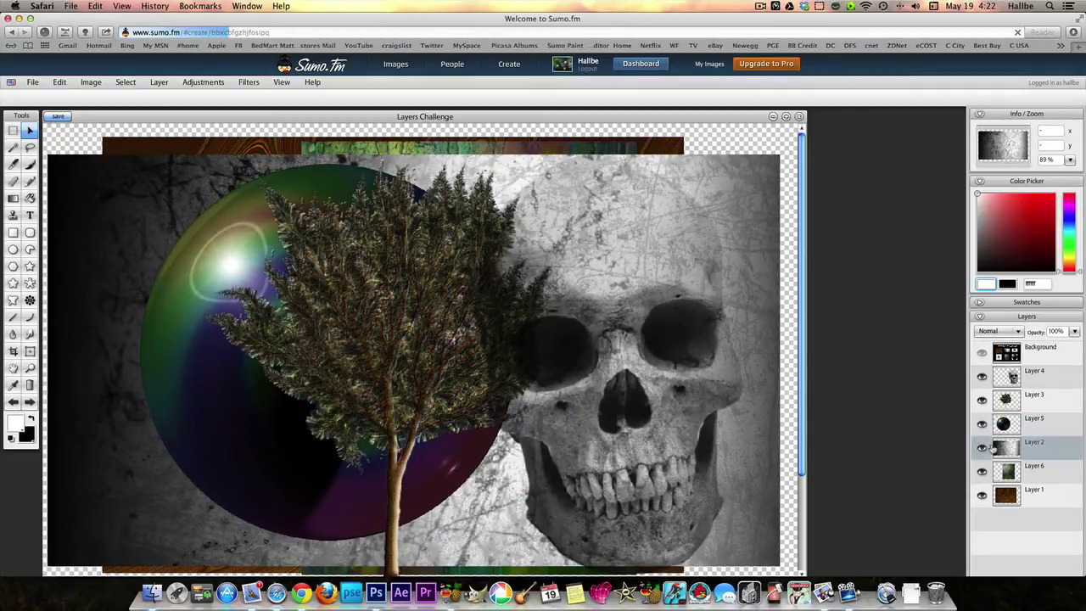
pyautogui.moveTo(654, 381); pyautogui.dragTo(419, 313)
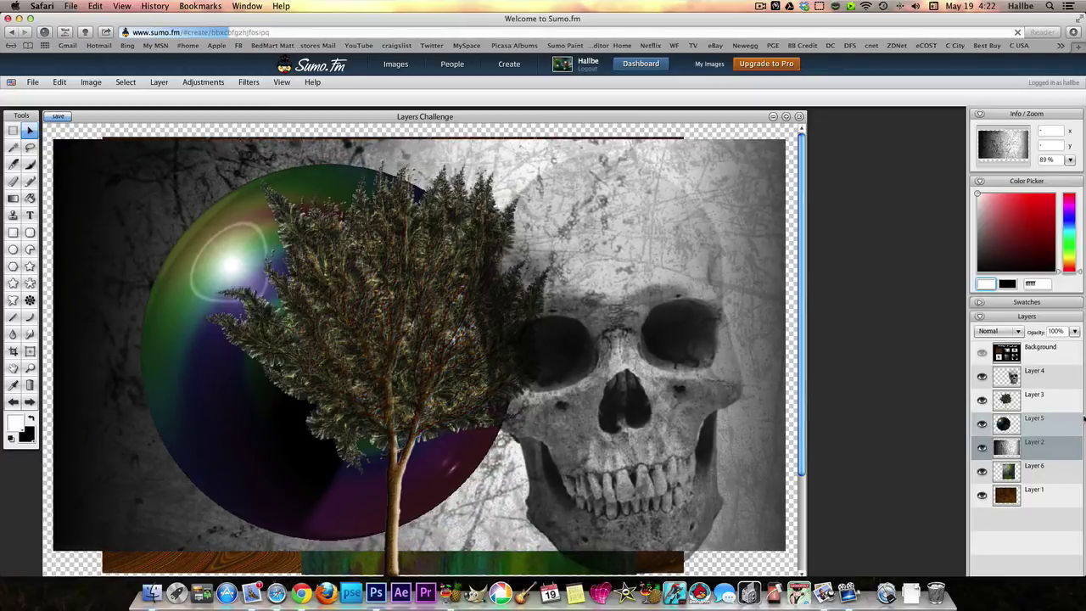
# Step: Hide Layers 4, 3, 5, 2 and 6, leaving only the brown swirl, and zoom to 80%
pyautogui.click(982, 377)
pyautogui.click(982, 400)
pyautogui.click(982, 424)
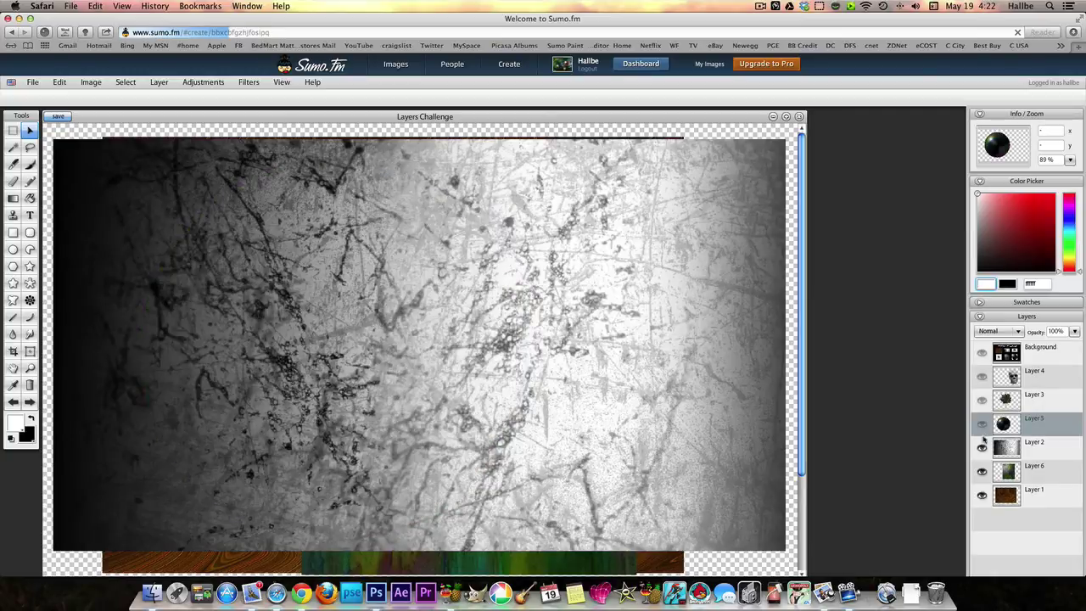
pyautogui.click(982, 448)
pyautogui.click(982, 471)
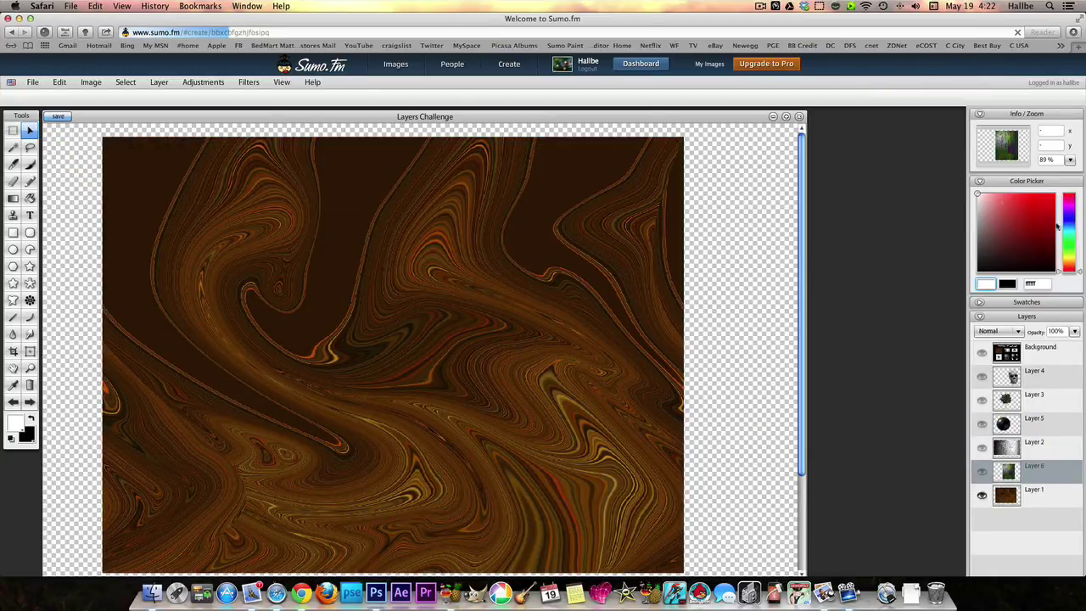
pyautogui.moveTo(1061, 160); pyautogui.dragTo(1030, 159)
pyautogui.write('80')
pyautogui.press('Return')
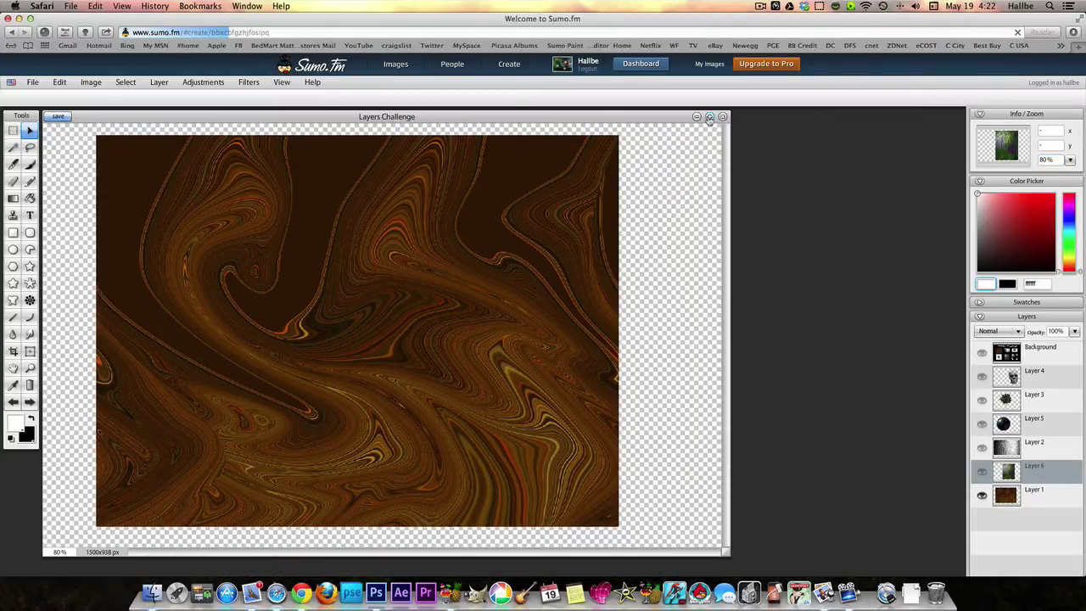
# Step: Maximize the document window and start Free Transform on Layer 1's brown swirl
pyautogui.click(710, 117)
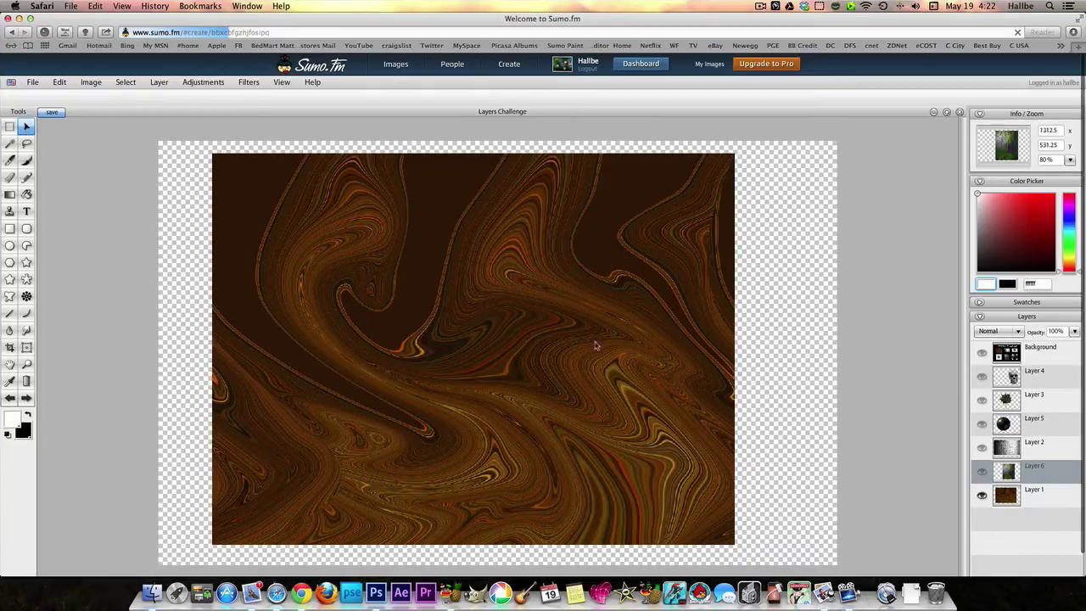
pyautogui.rightClick(452, 265)
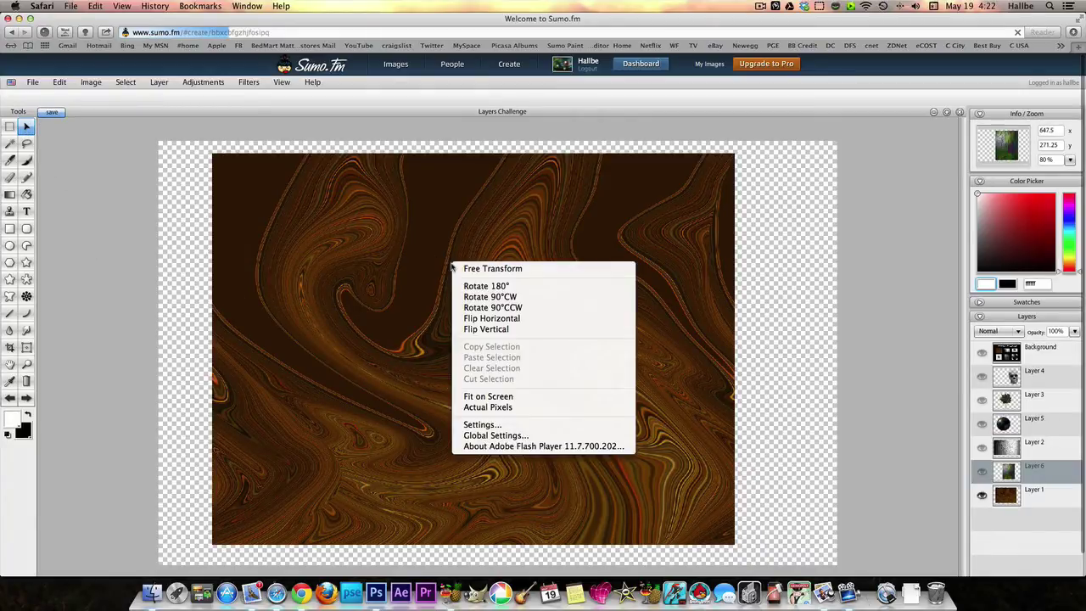
pyautogui.click(490, 269)
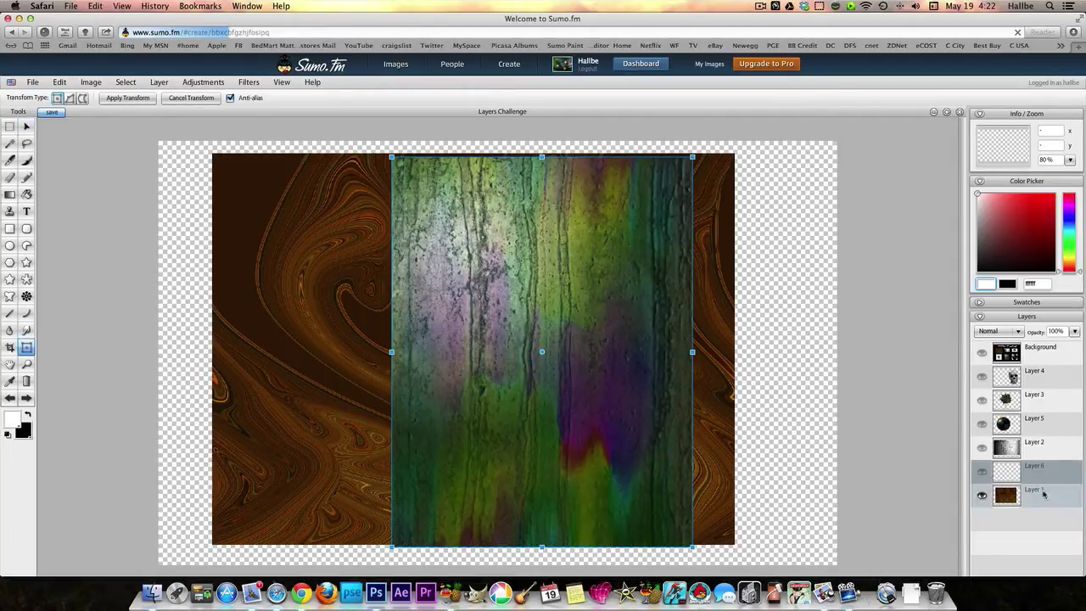
pyautogui.doubleClick(1024, 492)
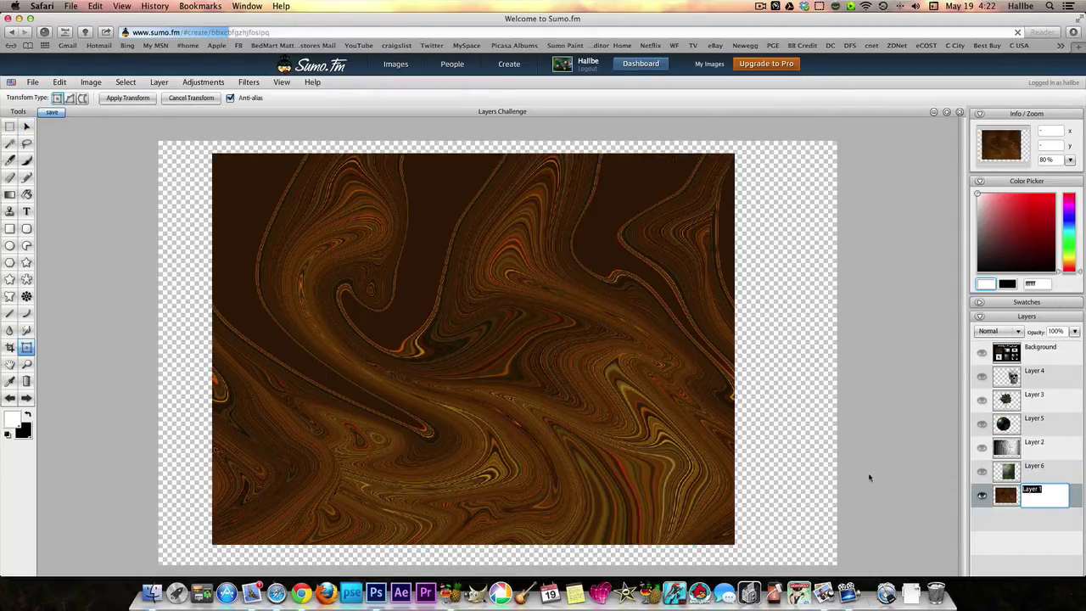
pyautogui.rightClick(482, 305)
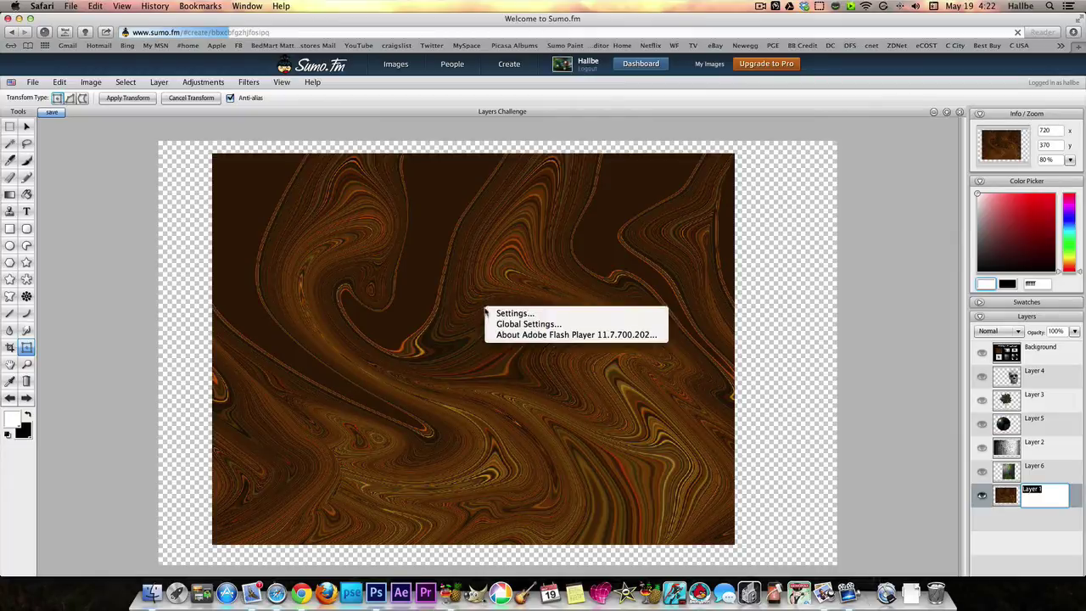
pyautogui.click(48, 136)
pyautogui.rightClick(477, 307)
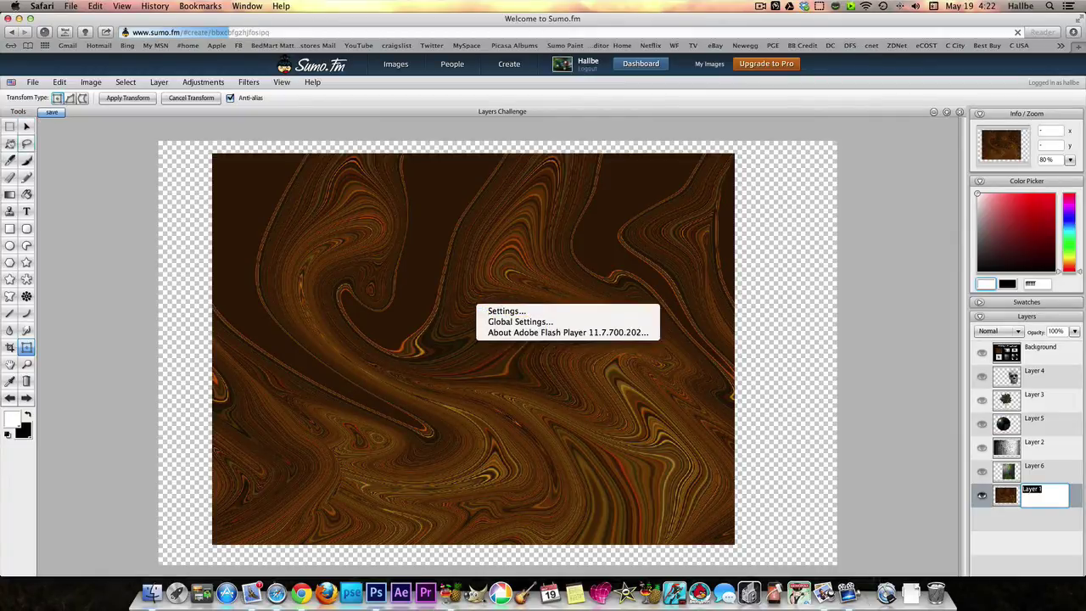
pyautogui.click(26, 125)
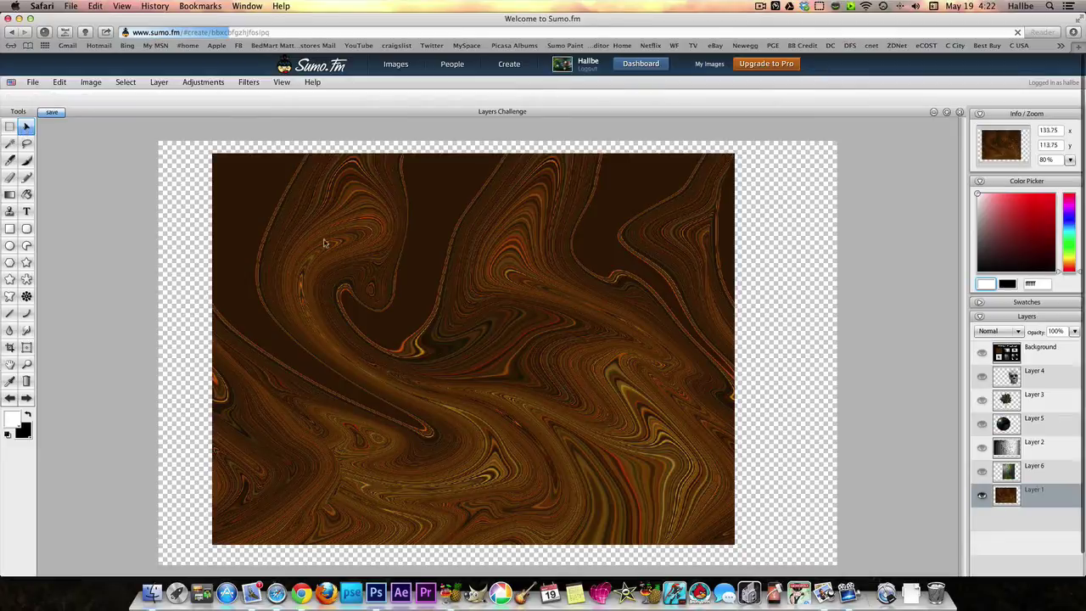
pyautogui.rightClick(446, 305)
pyautogui.click(484, 307)
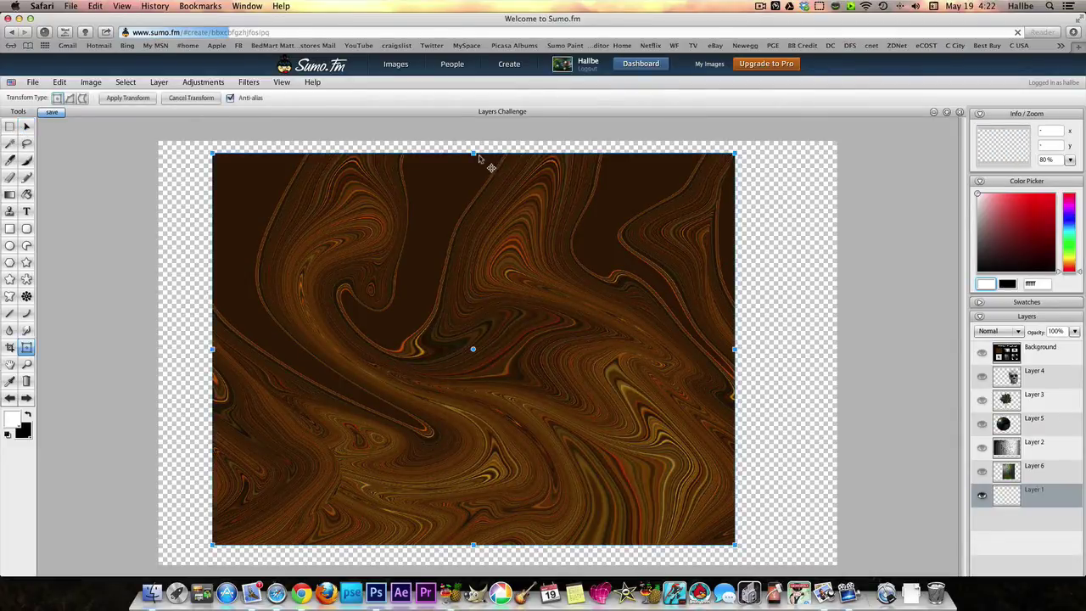
# Step: Stretch the brown swirl to fill the canvas, then make Layer 6's green texture visible
pyautogui.moveTo(737, 155); pyautogui.dragTo(849, 127)
pyautogui.press('Return')
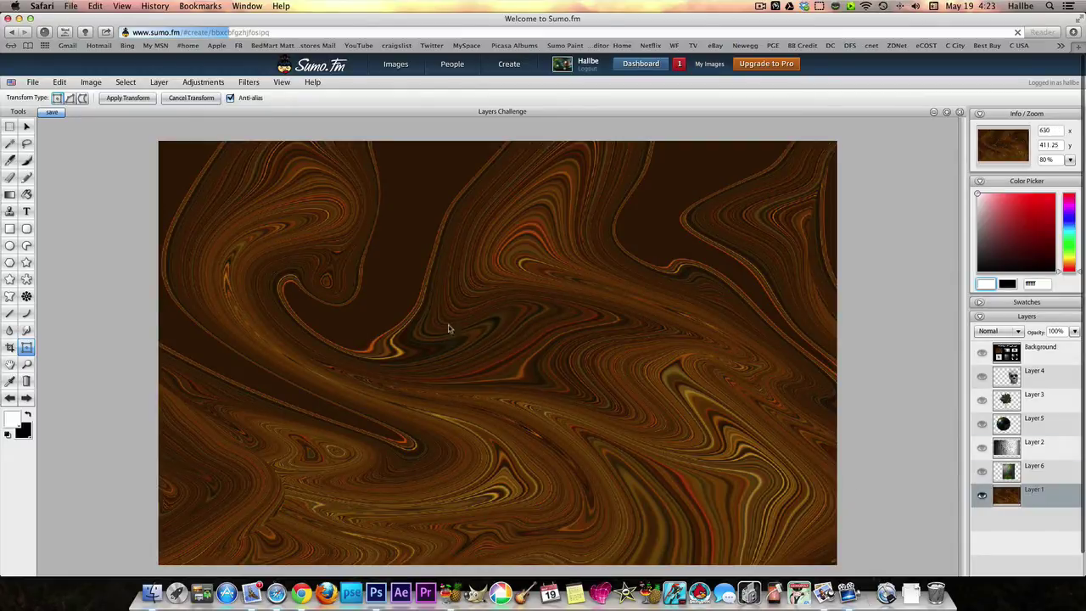
pyautogui.click(982, 473)
pyautogui.click(982, 473)
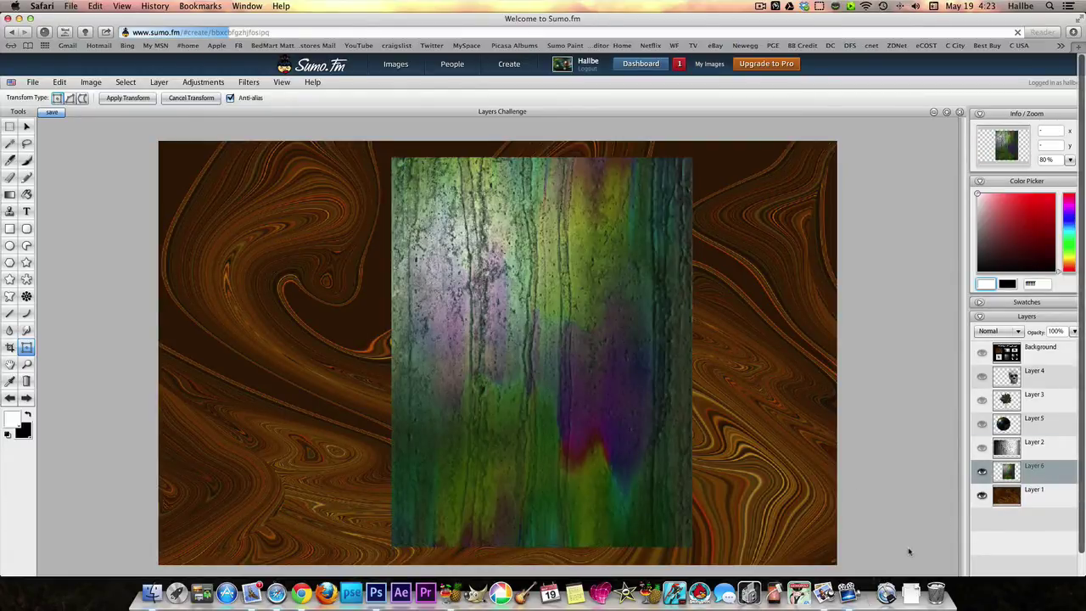
# Step: Rotate the green texture 90° clockwise and nudge it slightly up
pyautogui.click(27, 125)
pyautogui.rightClick(489, 217)
pyautogui.click(524, 223)
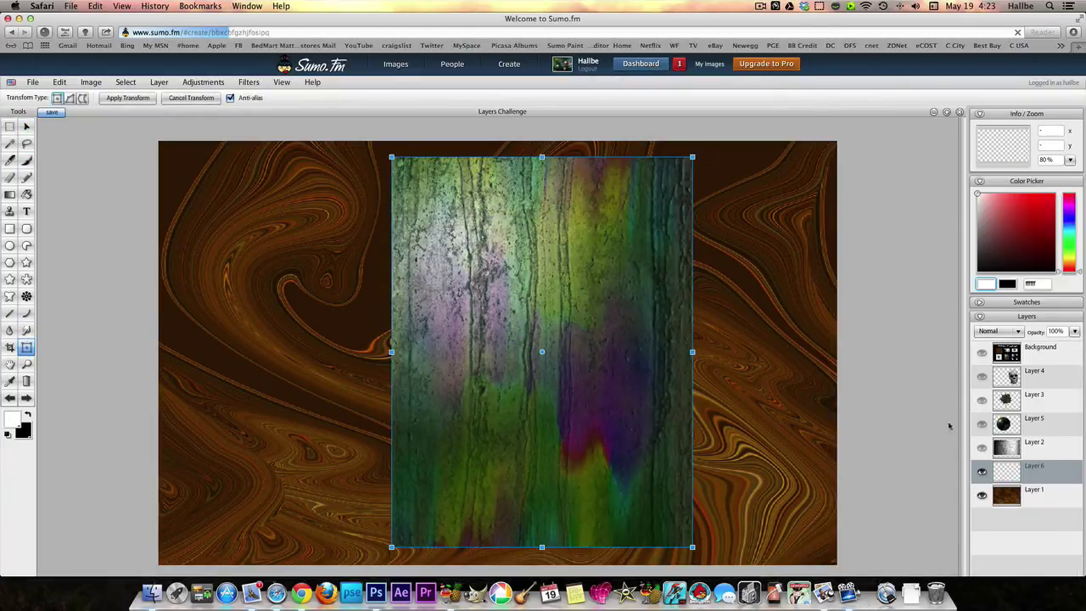
pyautogui.scroll(-1, 1004, 515)
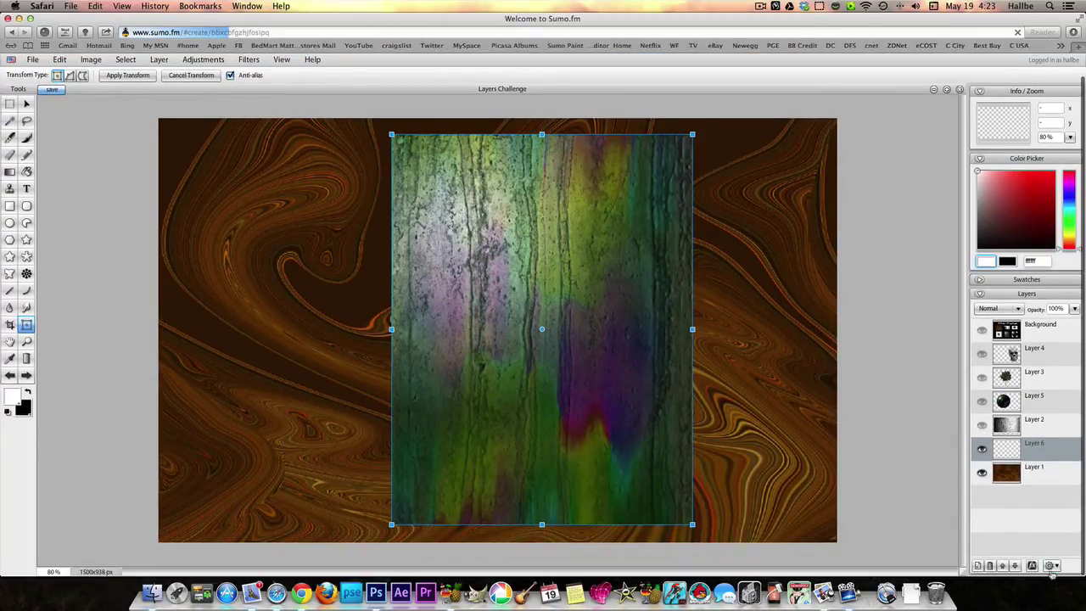
pyautogui.click(1057, 566)
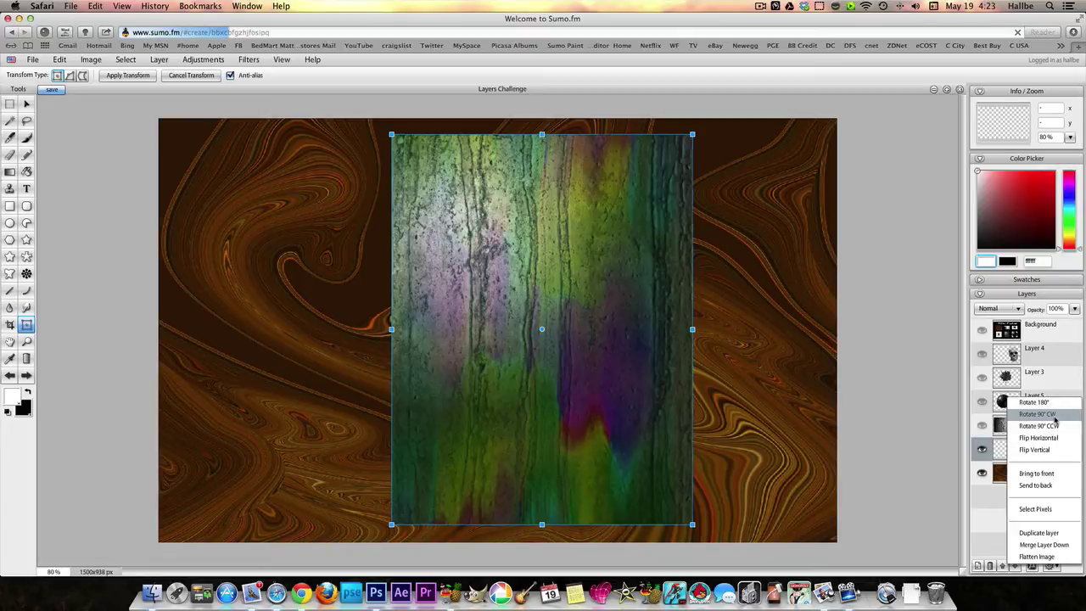
pyautogui.click(1054, 416)
pyautogui.click(27, 103)
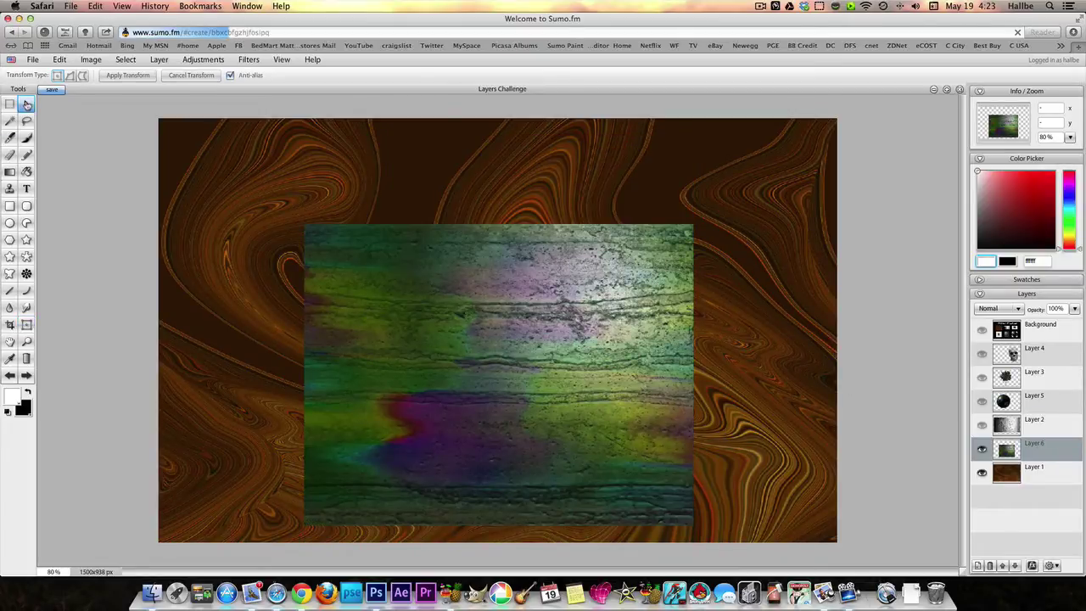
pyautogui.moveTo(424, 351); pyautogui.dragTo(425, 327)
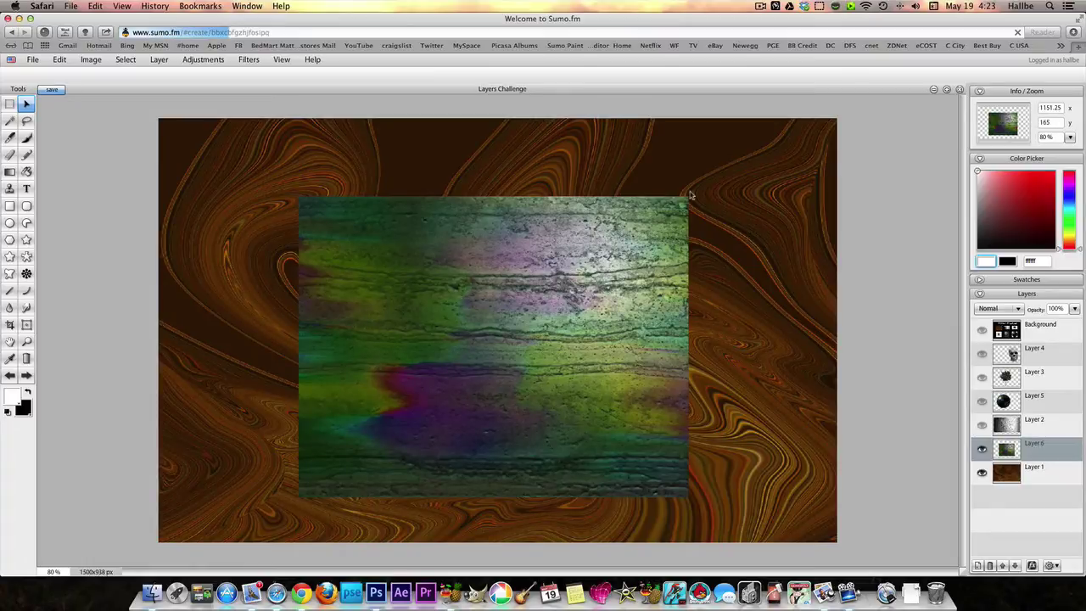
# Step: Free Transform the green texture larger, leaving a narrow brown swirl border around it
pyautogui.rightClick(572, 232)
pyautogui.click(673, 234)
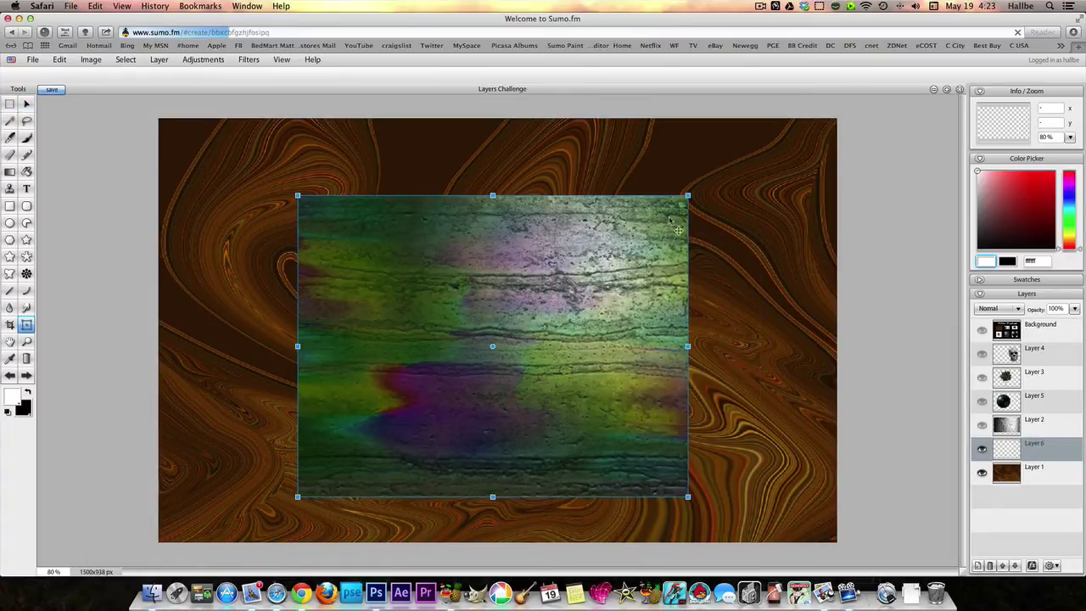
pyautogui.moveTo(689, 195); pyautogui.dragTo(786, 159)
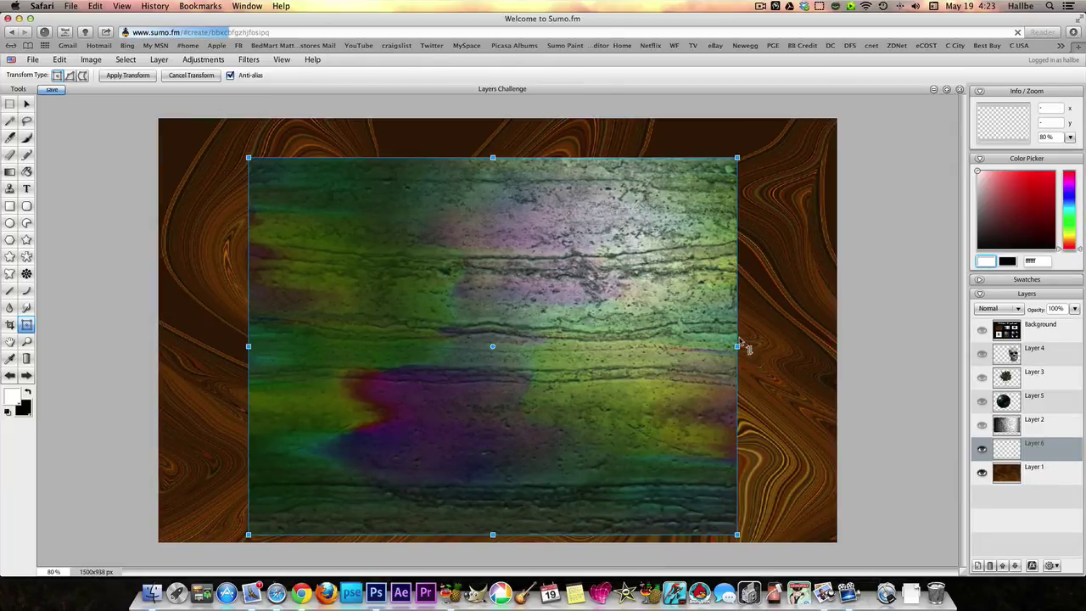
pyautogui.moveTo(738, 347); pyautogui.dragTo(810, 348)
pyautogui.moveTo(674, 364); pyautogui.dragTo(676, 347)
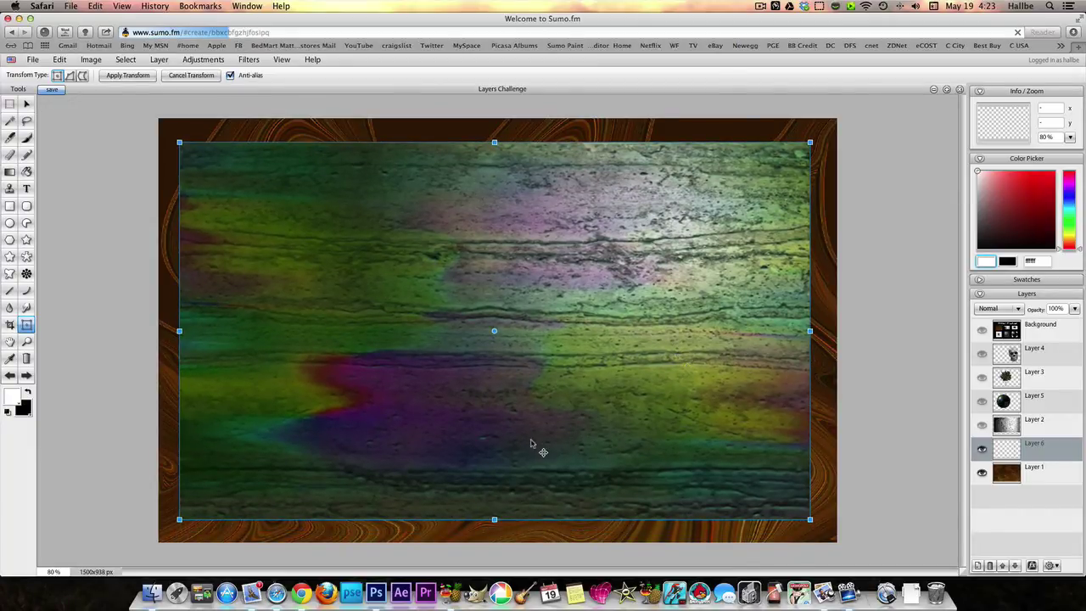
pyautogui.moveTo(496, 524); pyautogui.dragTo(497, 525)
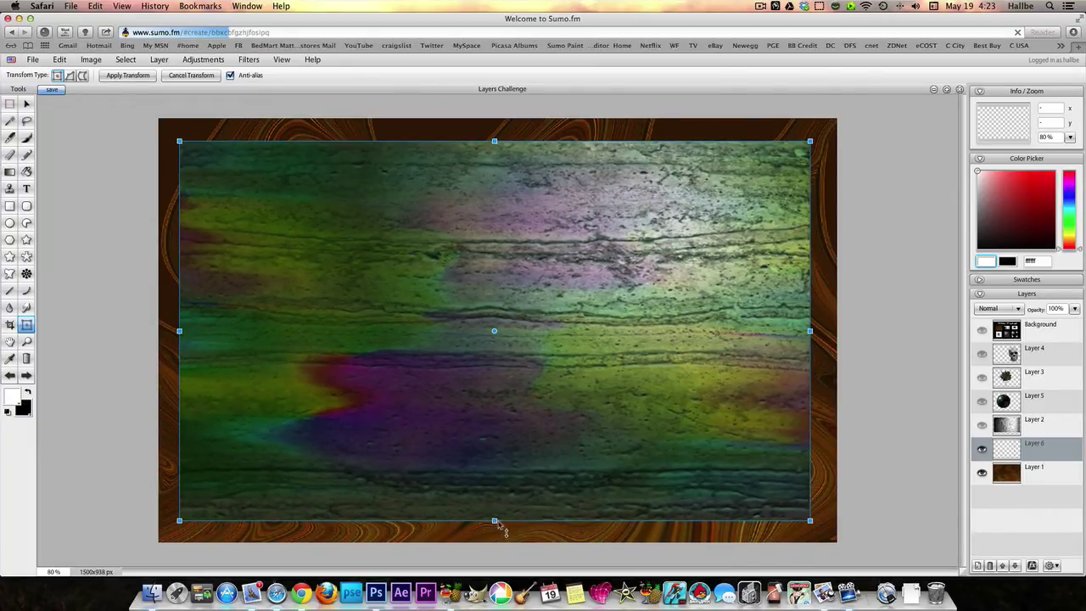
pyautogui.press('Return')
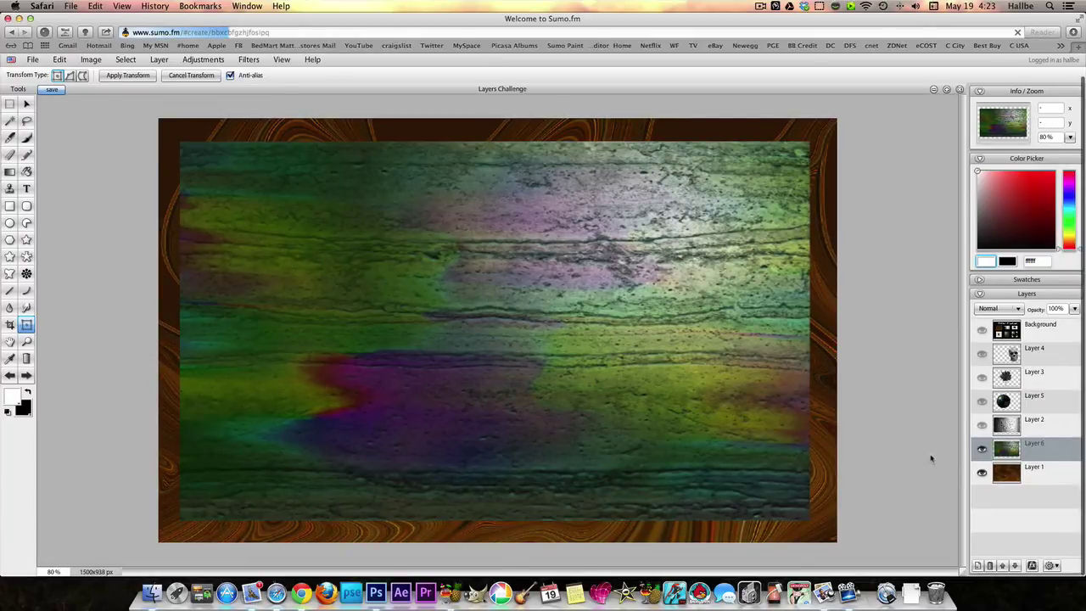
# Step: Show Layer 2 and stretch its grey texture to fill the canvas
pyautogui.click(982, 426)
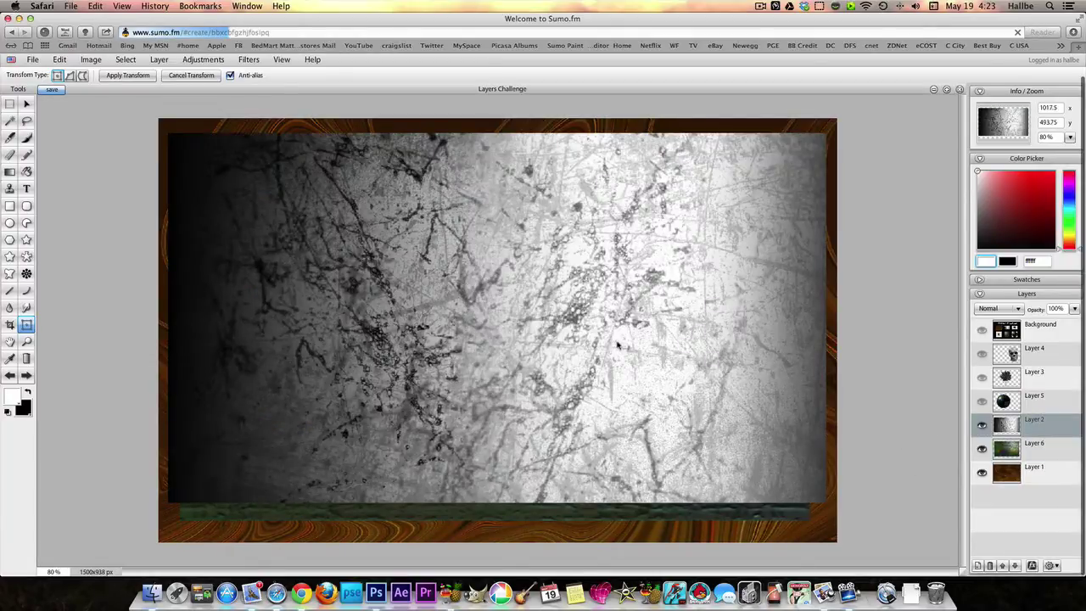
pyautogui.click(27, 103)
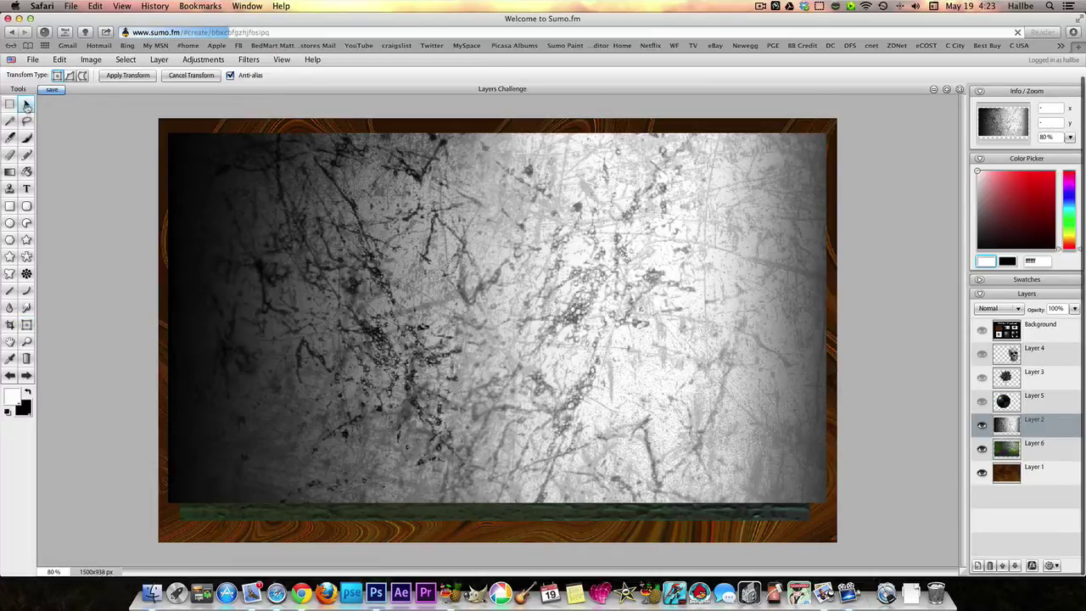
pyautogui.rightClick(459, 258)
pyautogui.click(458, 259)
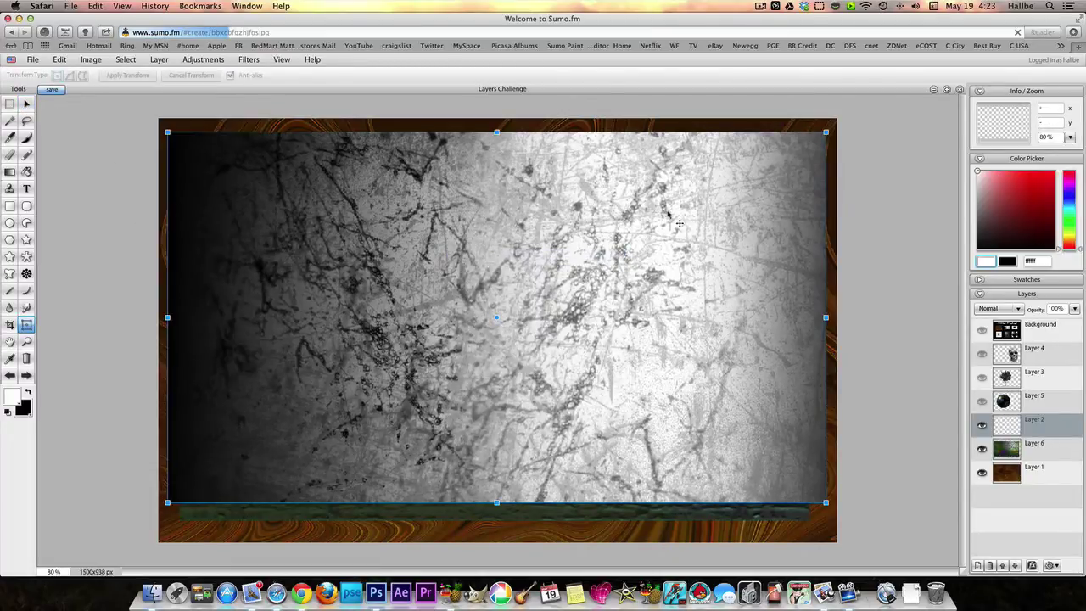
pyautogui.moveTo(497, 132); pyautogui.dragTo(497, 119)
pyautogui.moveTo(498, 517); pyautogui.dragTo(498, 548)
pyautogui.moveTo(826, 319); pyautogui.dragTo(852, 319)
pyautogui.press('Return')
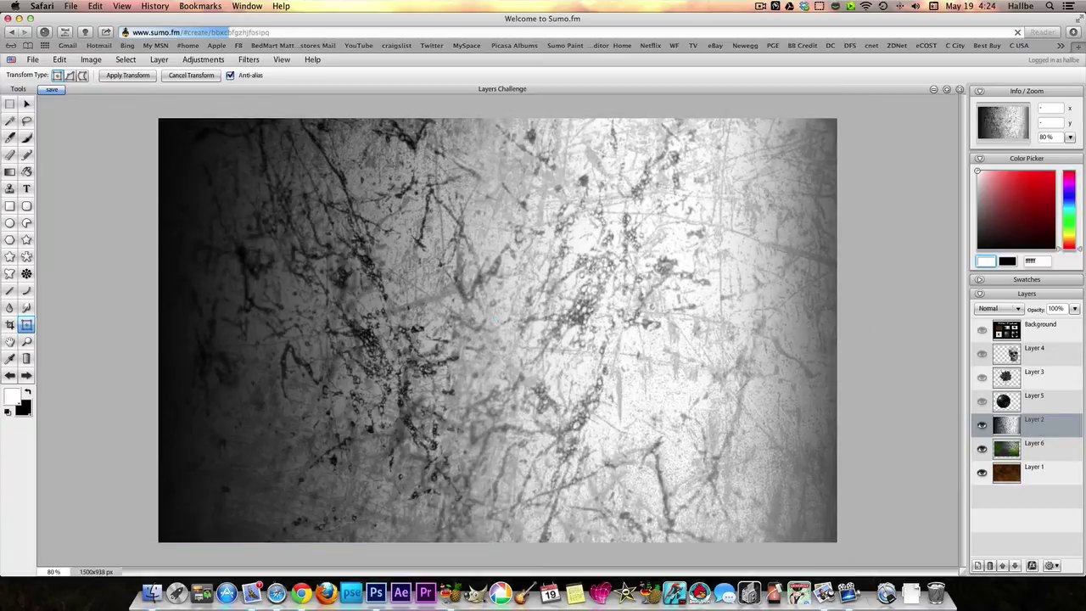
# Step: Apply the 3D Sphere Designer filter to Layer 2 and move the grey sphere left
pyautogui.click(255, 62)
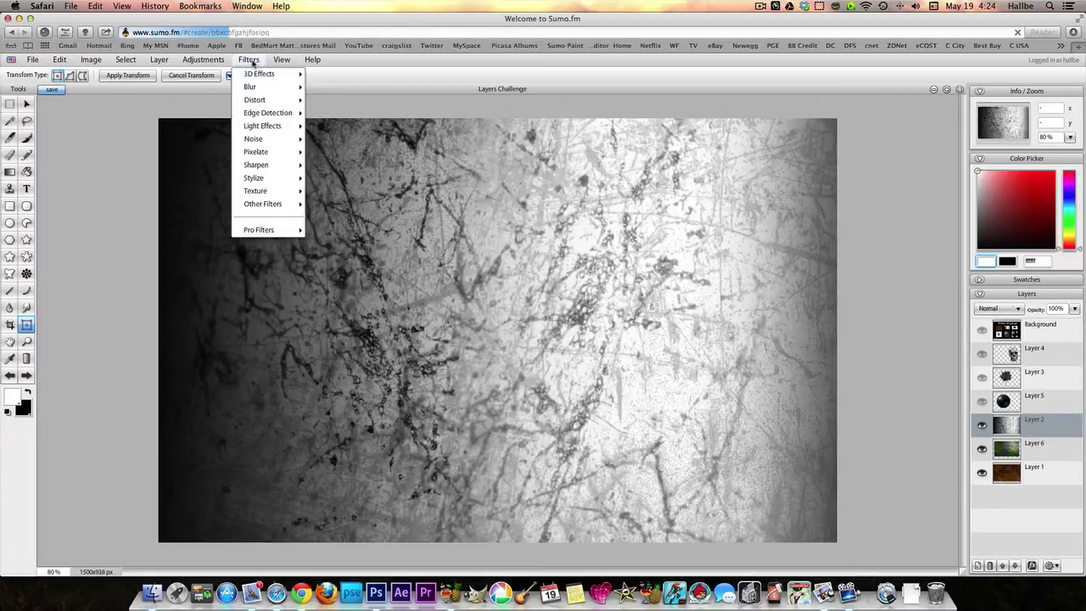
pyautogui.moveTo(259, 75)
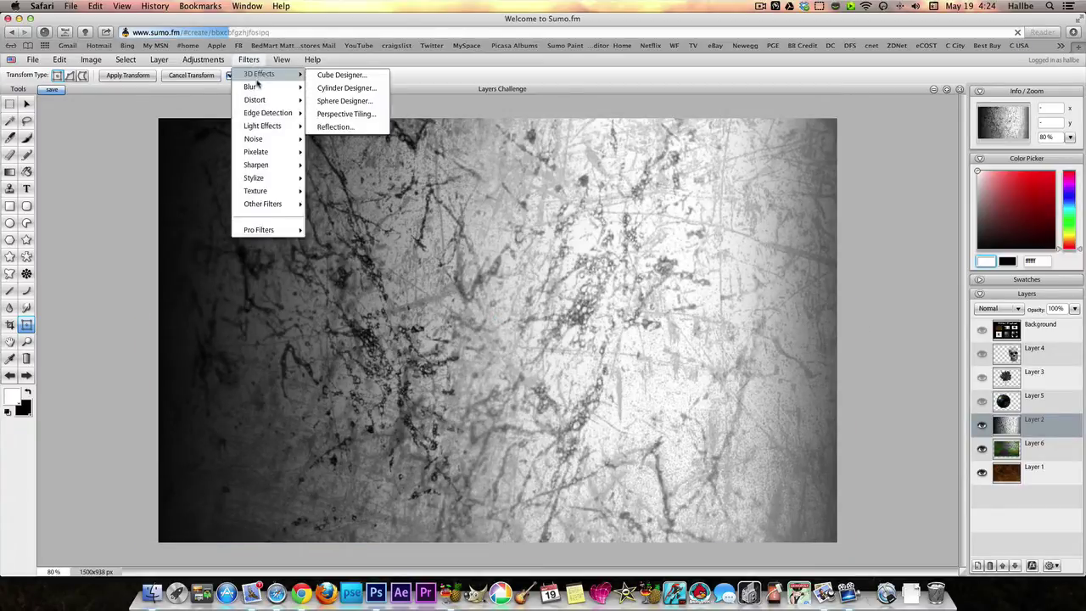
pyautogui.click(362, 101)
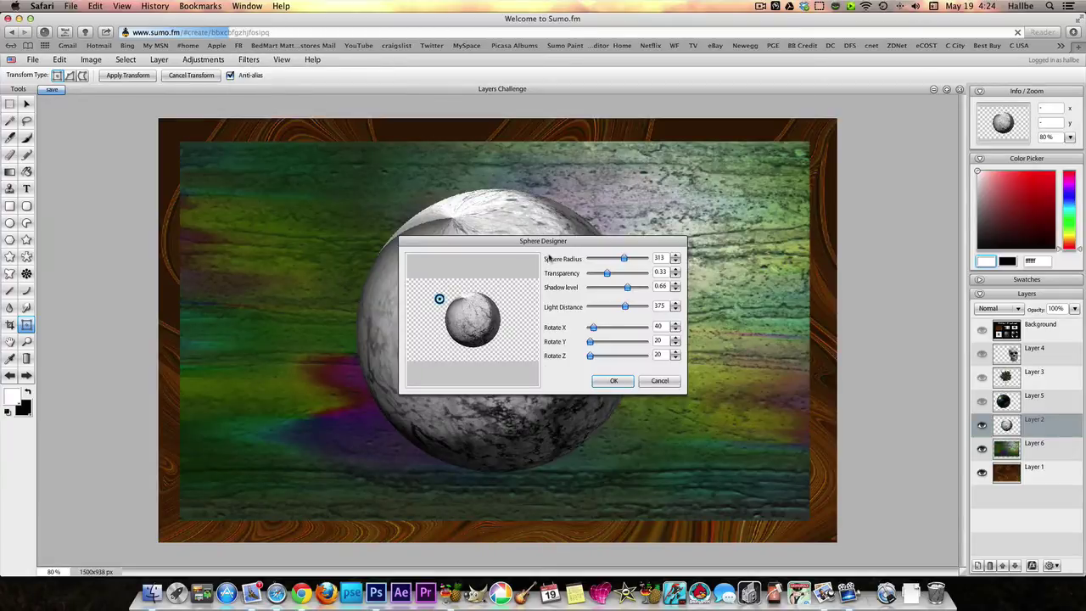
pyautogui.moveTo(546, 245); pyautogui.dragTo(779, 200)
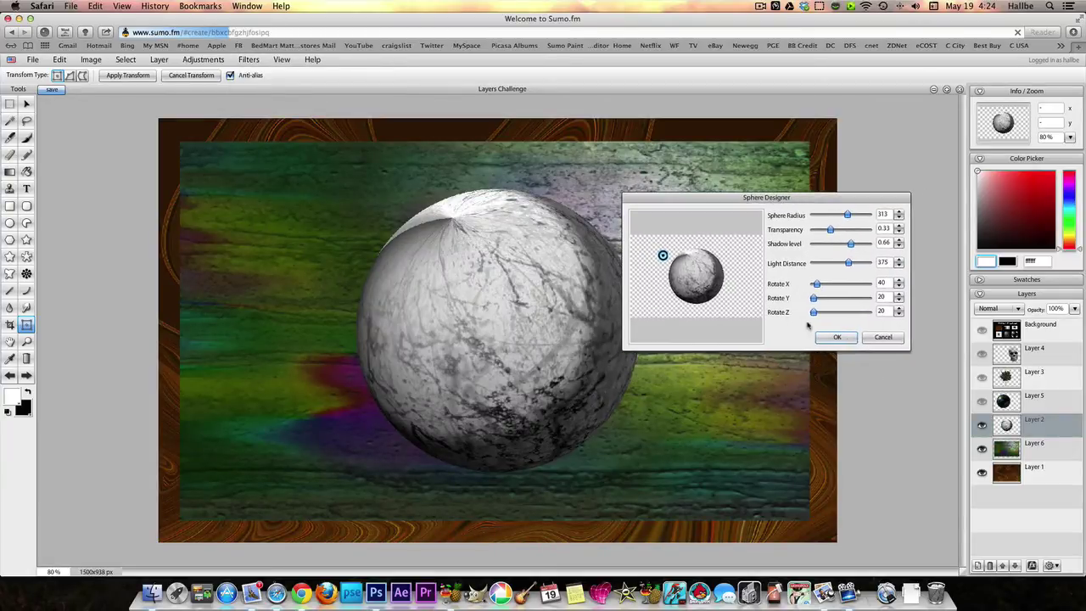
pyautogui.click(838, 338)
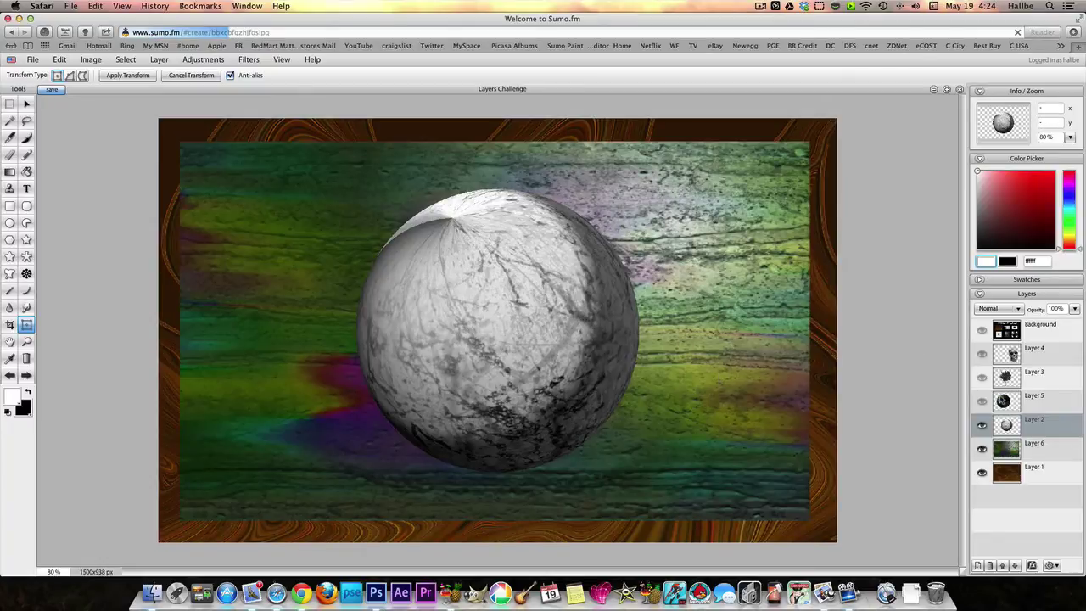
pyautogui.click(26, 102)
pyautogui.moveTo(462, 289); pyautogui.dragTo(380, 286)
# Step: Shrink the grey sphere to under half size with Free Transform
pyautogui.rightClick(422, 287)
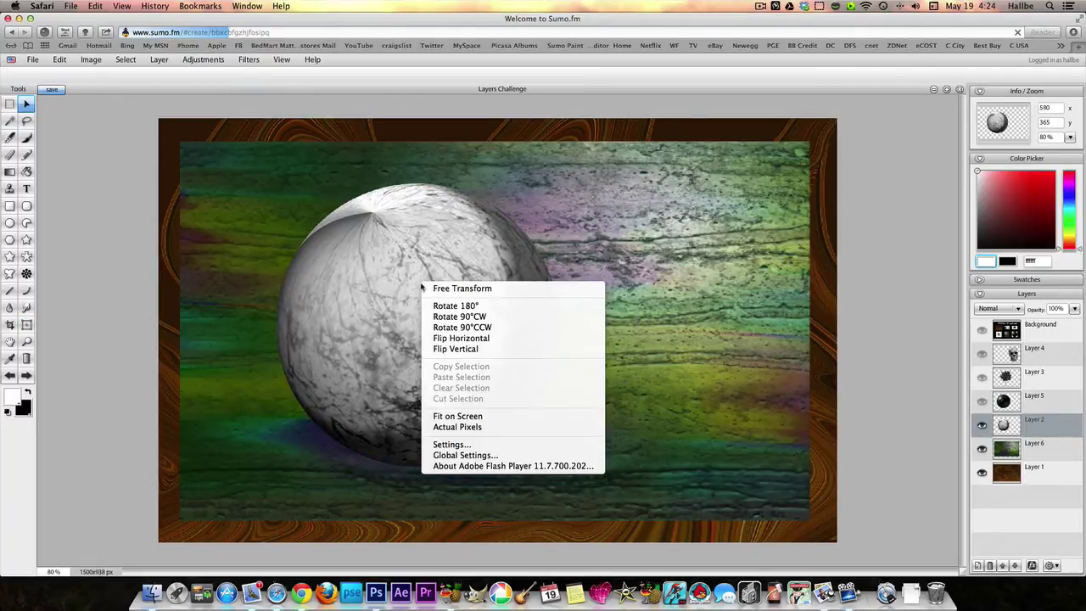
pyautogui.click(429, 289)
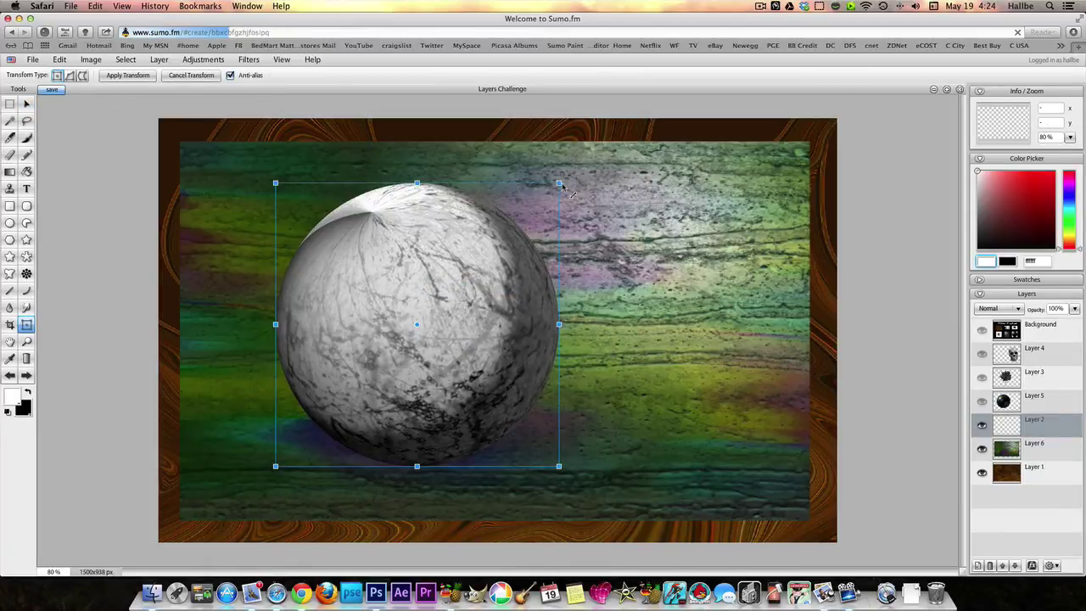
pyautogui.moveTo(560, 185); pyautogui.dragTo(318, 259)
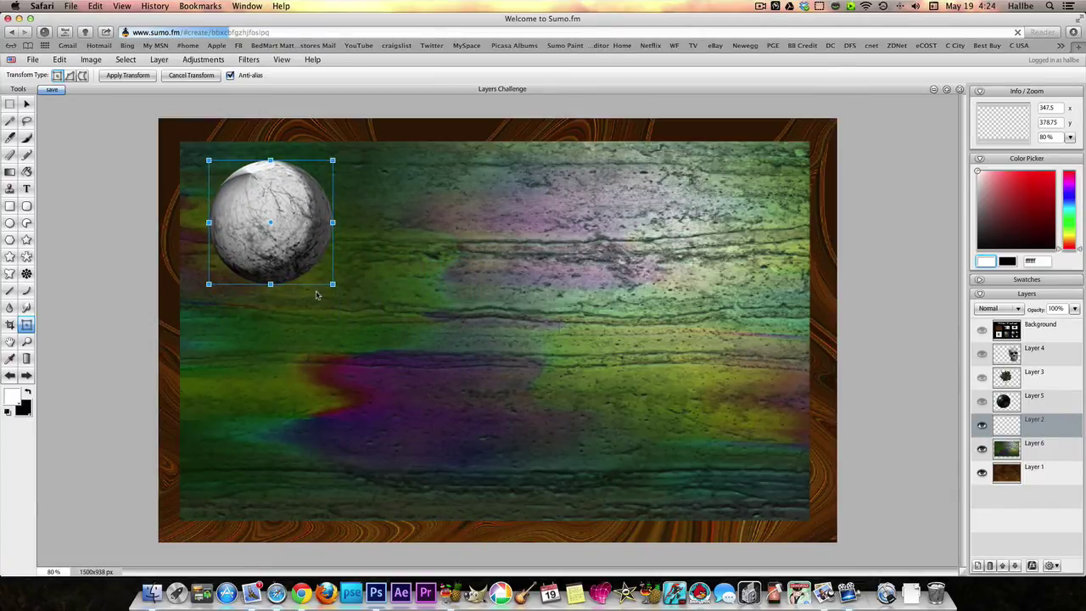
pyautogui.press('Return')
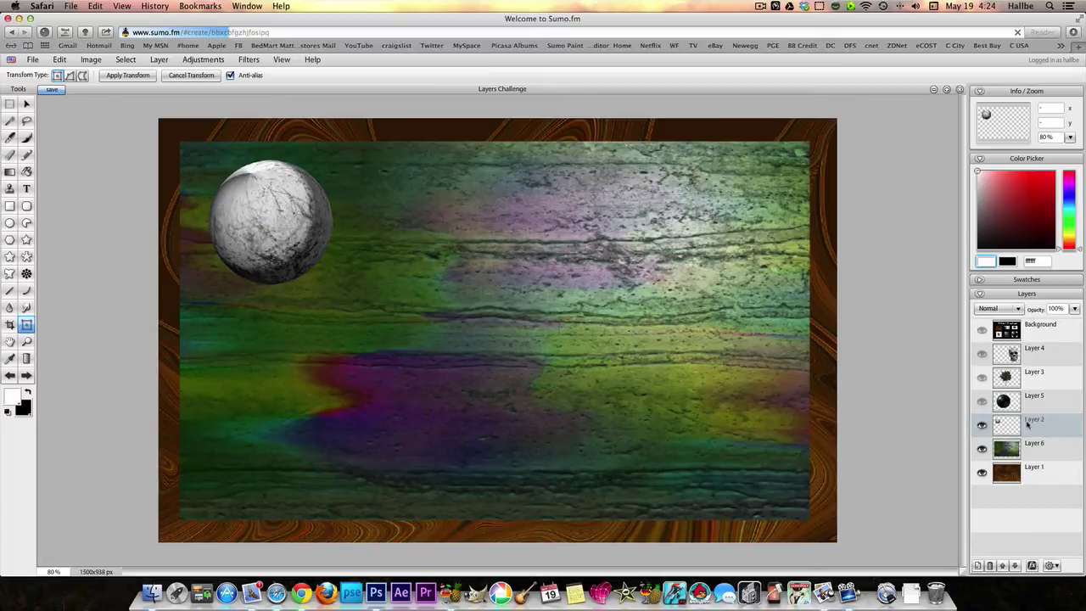
# Step: Show Layer 5's dark sphere, shrink it, and place it at the upper right
pyautogui.click(982, 403)
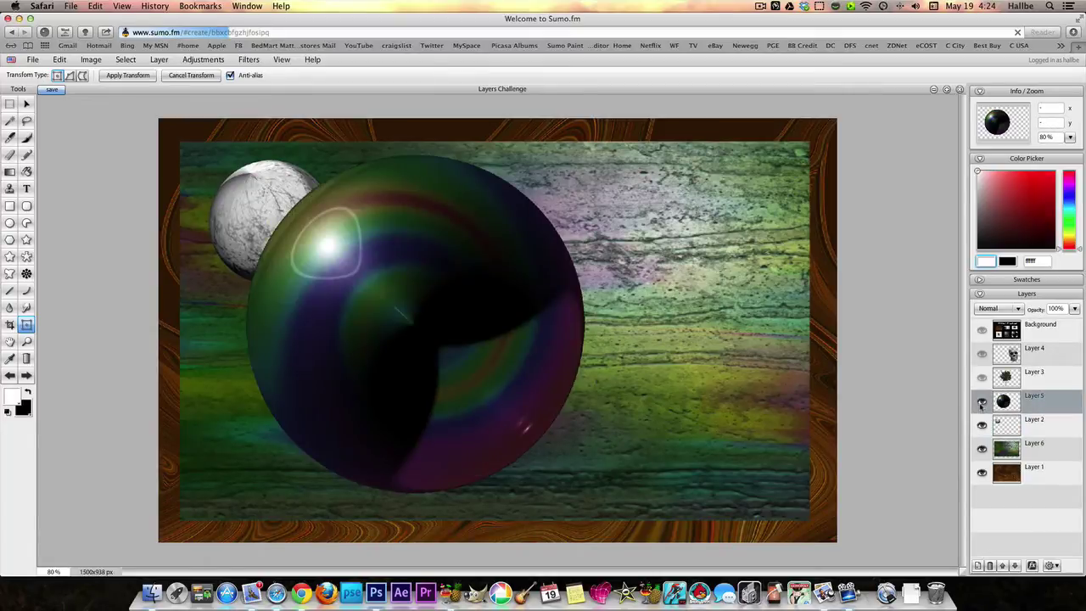
pyautogui.click(27, 104)
pyautogui.rightClick(501, 354)
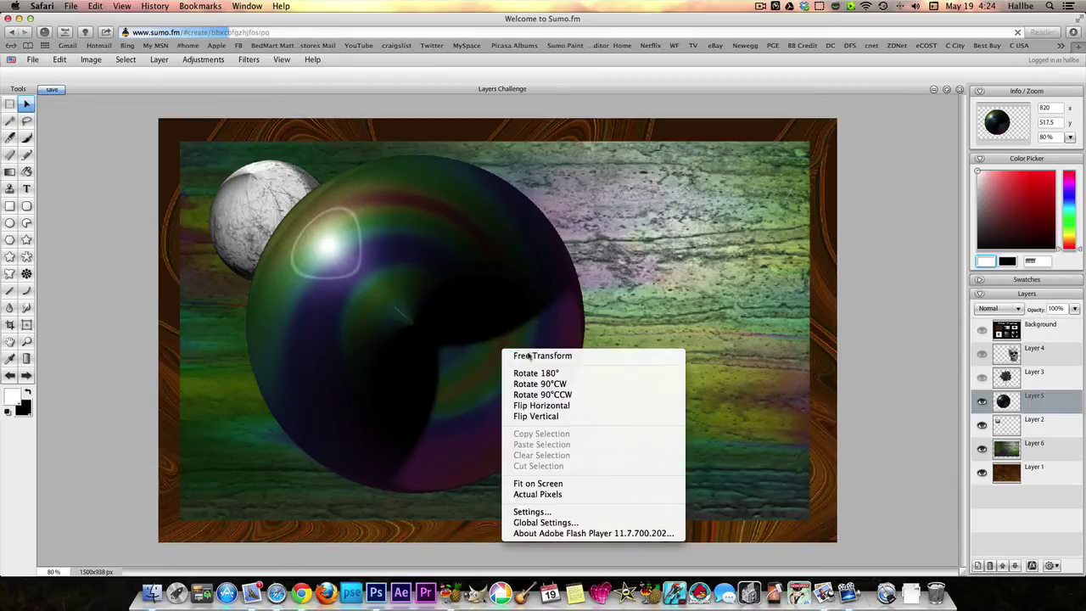
pyautogui.click(516, 355)
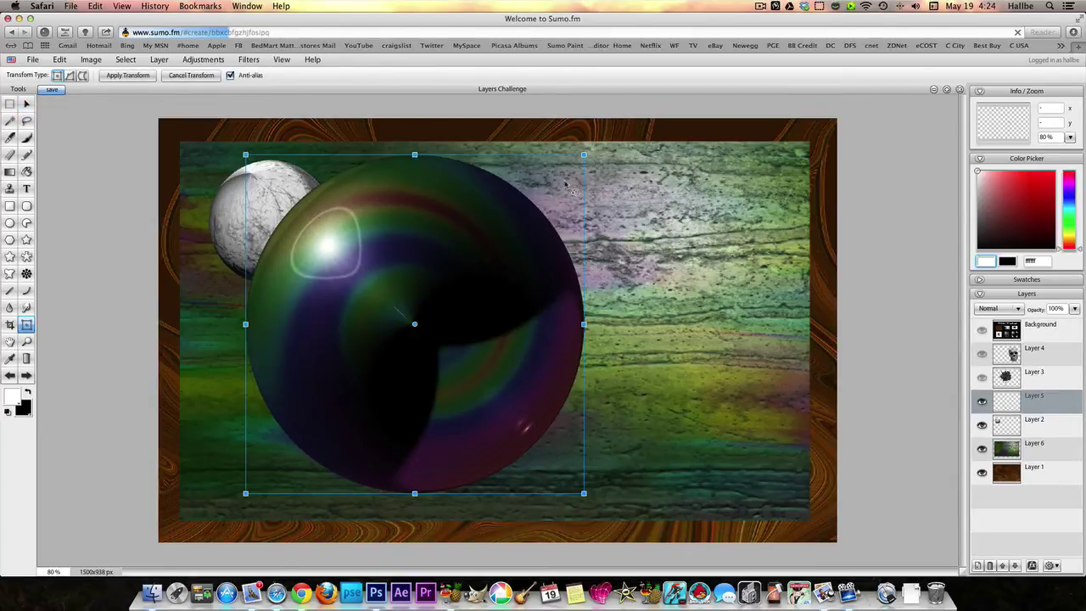
pyautogui.moveTo(585, 160); pyautogui.dragTo(504, 242)
pyautogui.moveTo(422, 315); pyautogui.dragTo(688, 223)
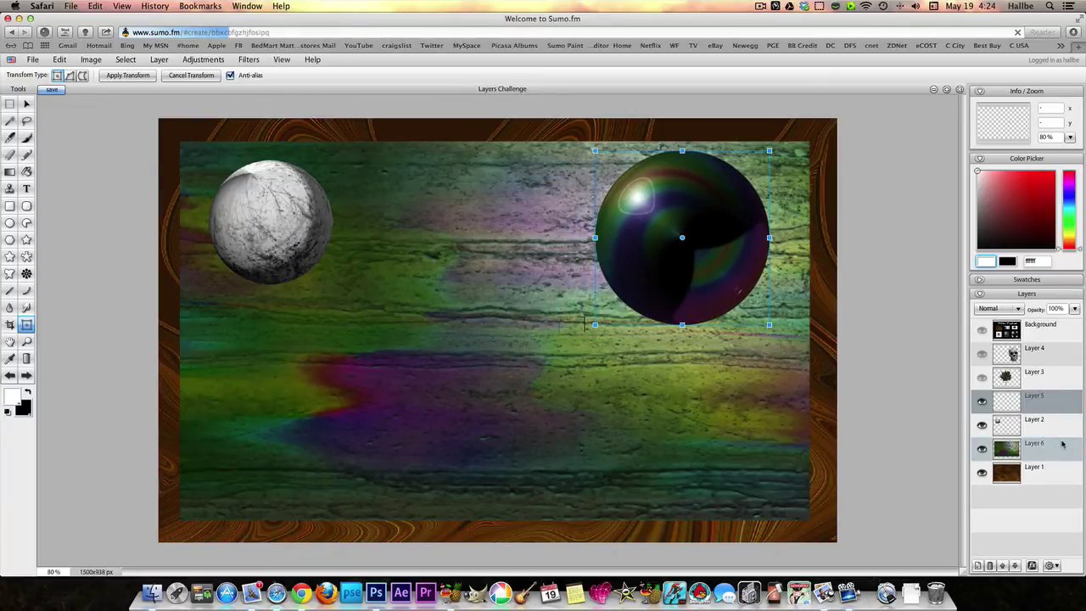
pyautogui.click(1004, 405)
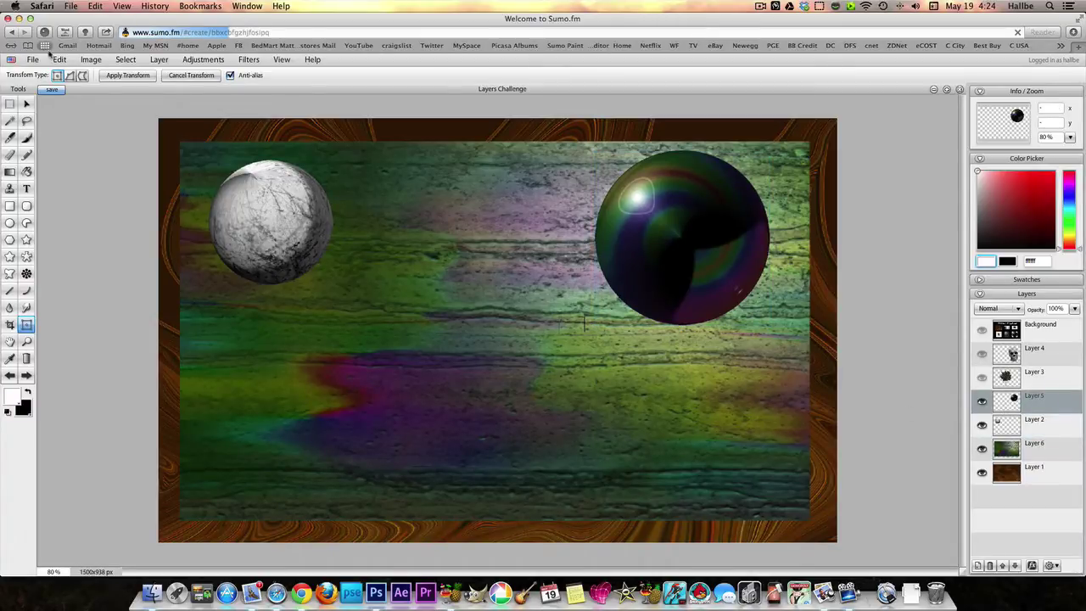
# Step: Give Layer 5's dark sphere a drop shadow with distance 100 and a larger, softer size
pyautogui.click(160, 62)
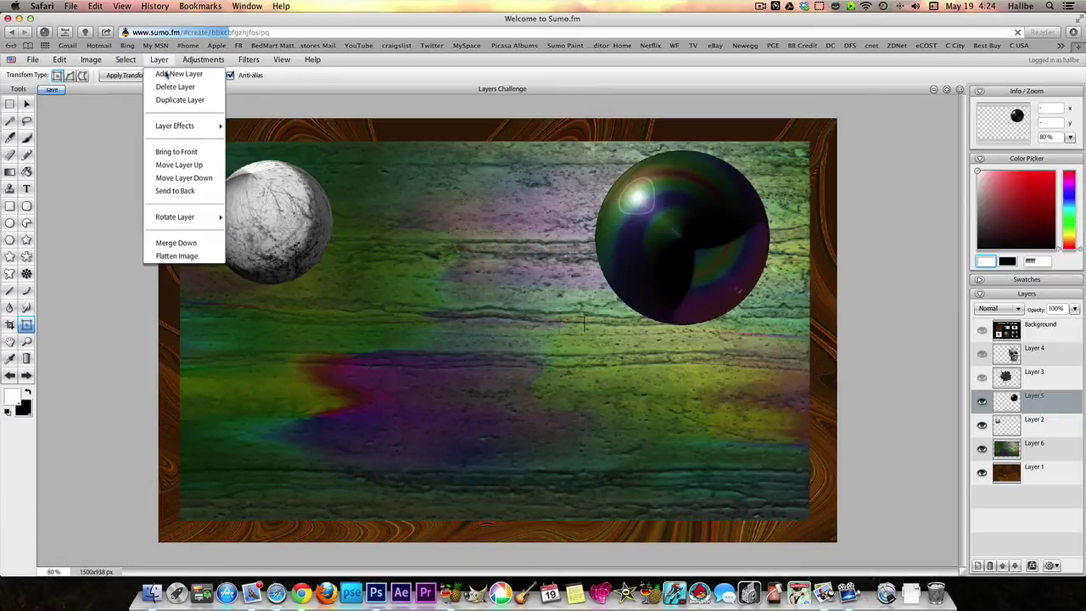
pyautogui.moveTo(183, 127)
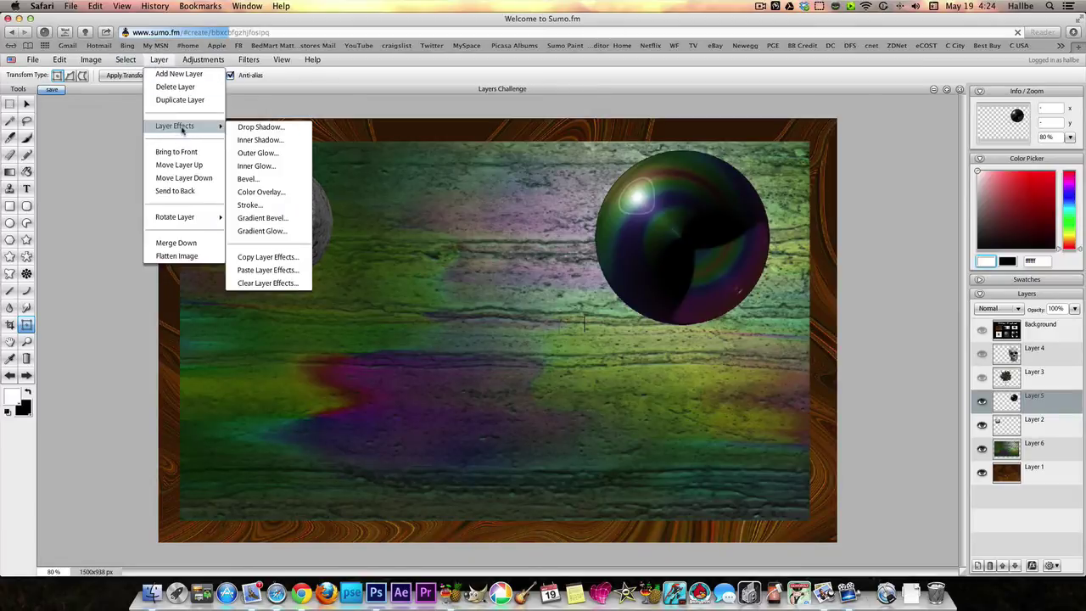
pyautogui.click(264, 128)
pyautogui.moveTo(539, 188); pyautogui.dragTo(408, 144)
pyautogui.moveTo(402, 209)
pyautogui.mouseDown()
pyautogui.moveTo(465, 207)
pyautogui.moveTo(416, 222)
pyautogui.mouseUp()
pyautogui.moveTo(402, 314)
pyautogui.mouseDown()
pyautogui.moveTo(417, 330)
pyautogui.moveTo(414, 314)
pyautogui.mouseUp()
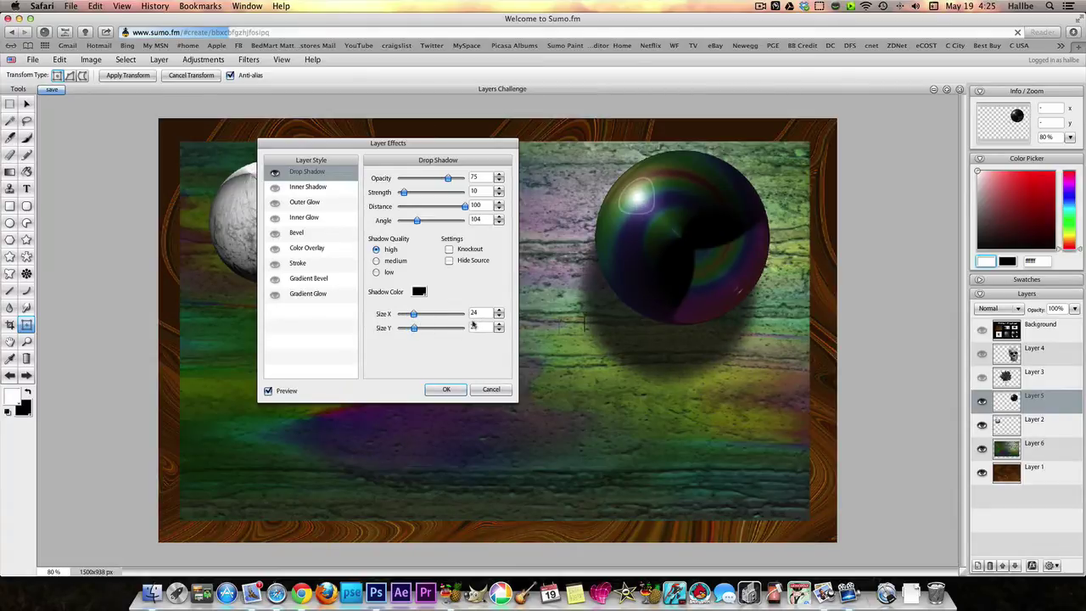
pyautogui.click(447, 389)
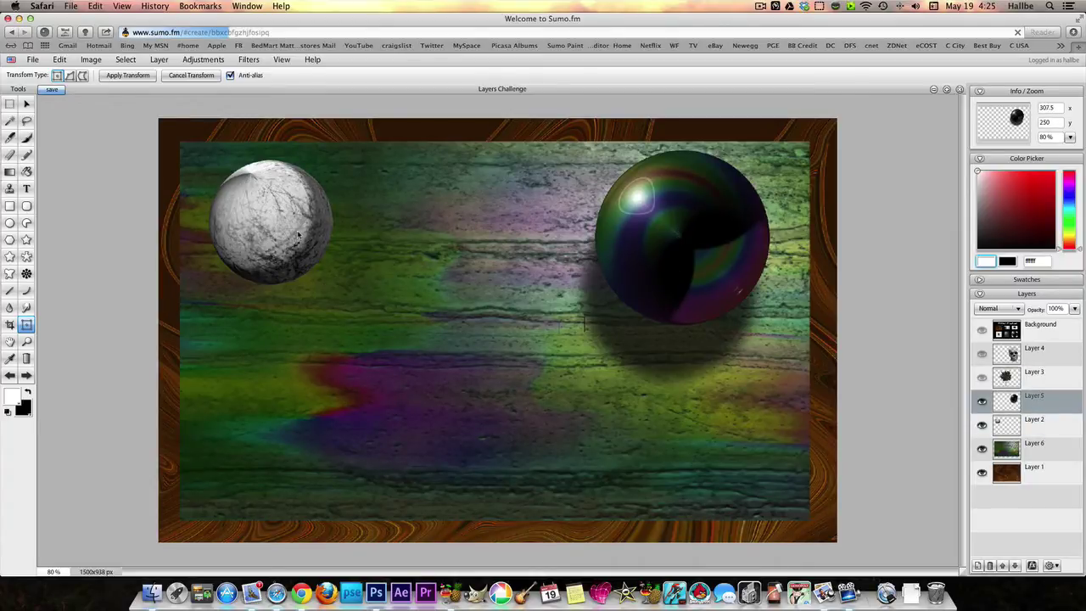
# Step: Copy the drop shadow onto Layer 2 and move the grey sphere beside the dark one
pyautogui.rightClick(1025, 403)
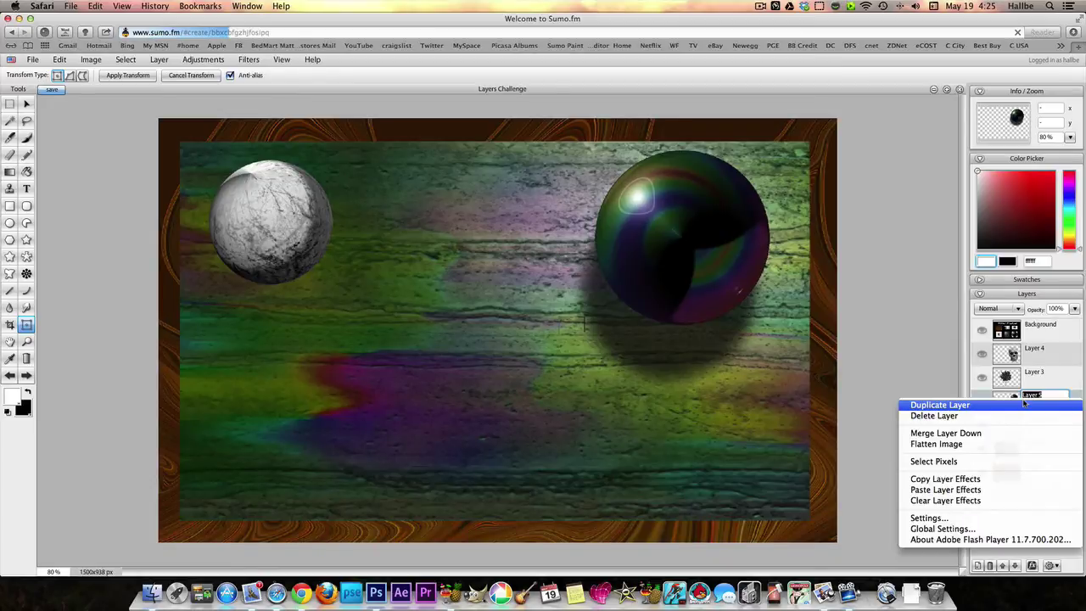
pyautogui.click(984, 480)
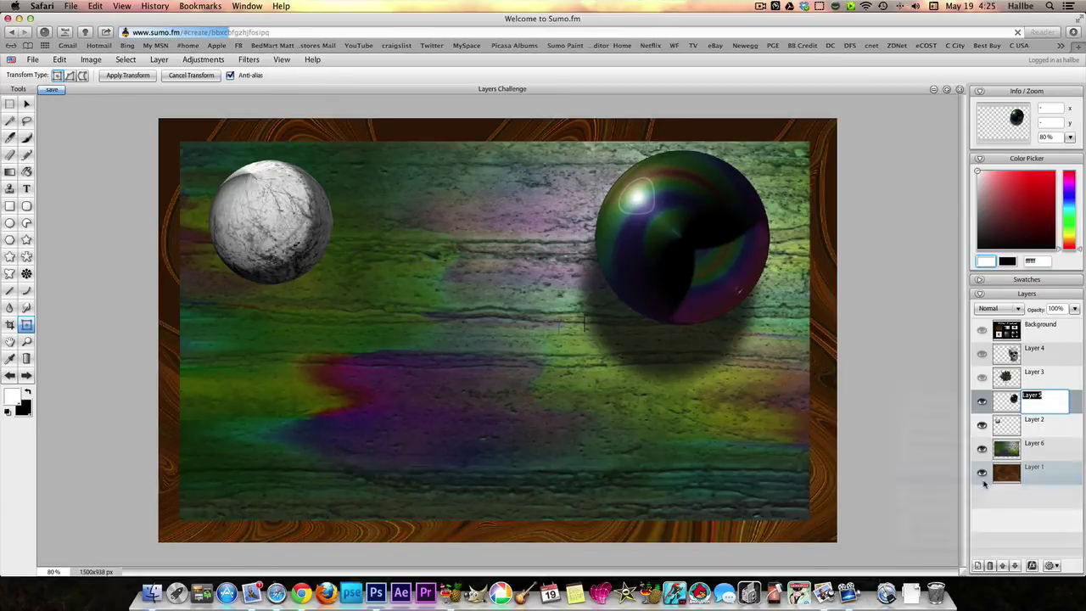
pyautogui.doubleClick(1039, 427)
pyautogui.rightClick(1039, 427)
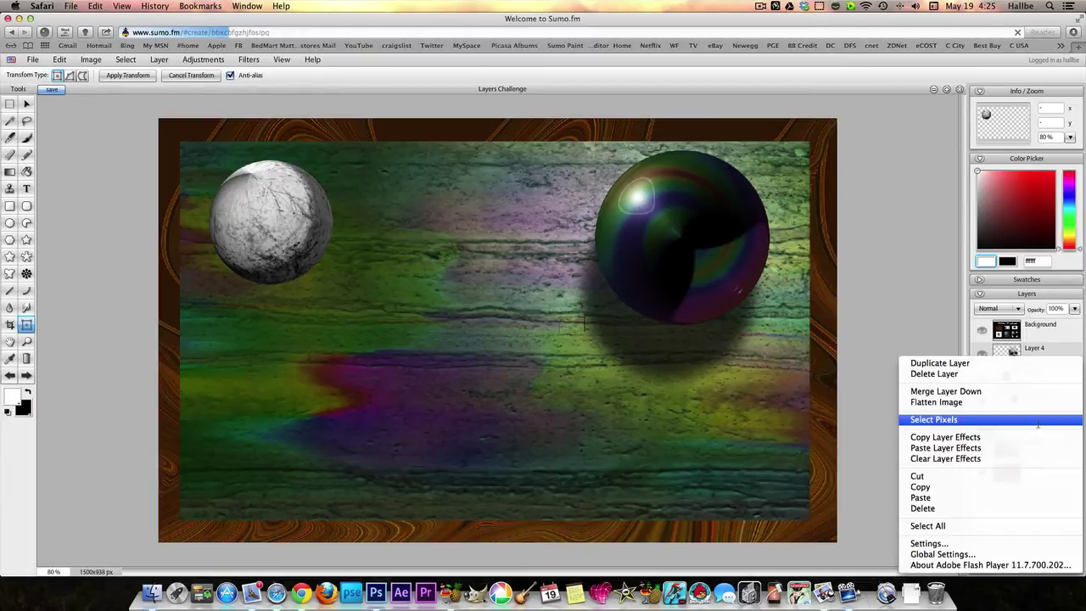
pyautogui.click(1010, 448)
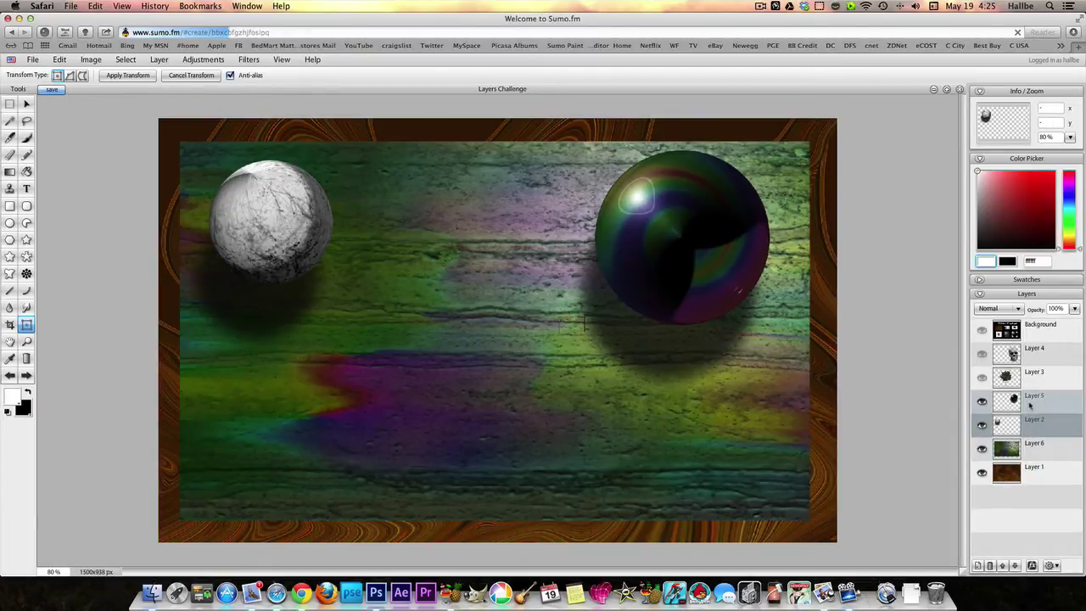
pyautogui.click(26, 104)
pyautogui.moveTo(303, 244); pyautogui.dragTo(553, 260)
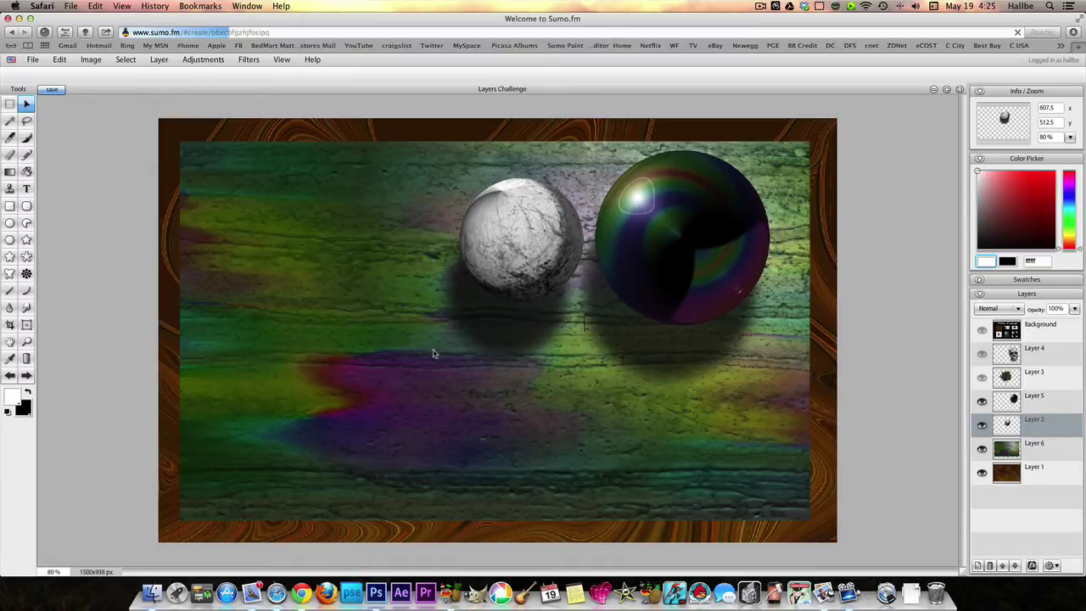
# Step: Show the tree on Layer 3 and move it to the canvas's left edge
pyautogui.click(982, 379)
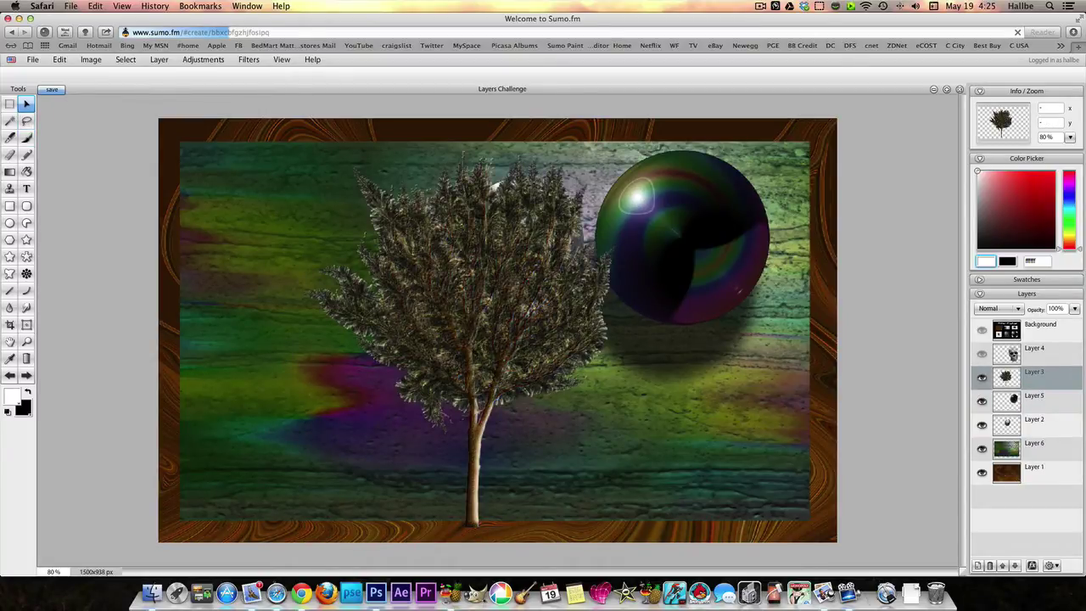
pyautogui.click(983, 355)
pyautogui.click(985, 357)
pyautogui.click(983, 356)
pyautogui.click(981, 377)
pyautogui.click(982, 377)
pyautogui.click(982, 356)
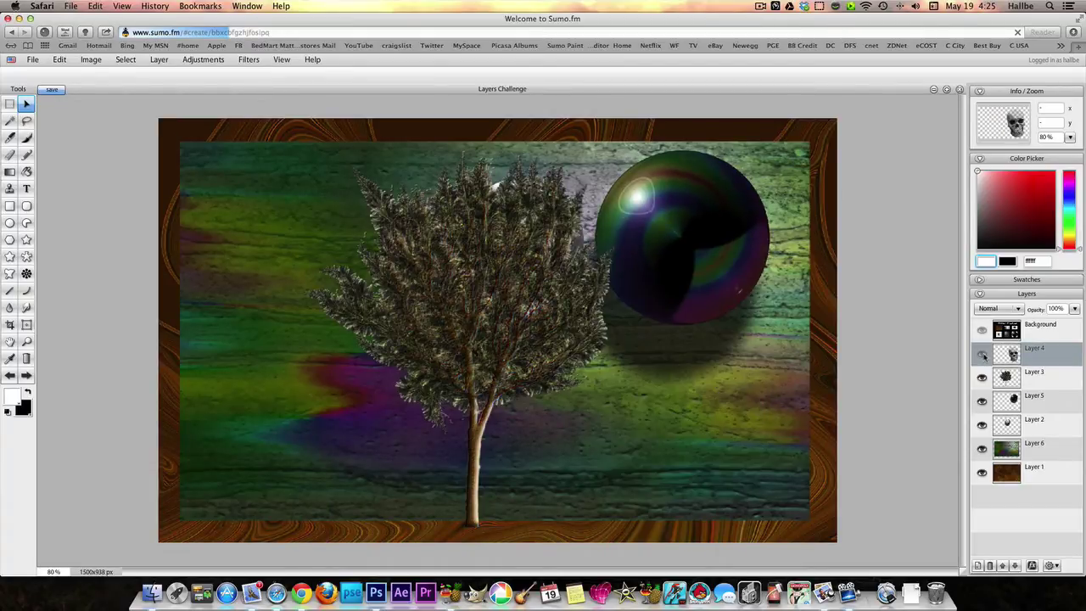
pyautogui.click(1031, 374)
pyautogui.moveTo(496, 335); pyautogui.dragTo(344, 369)
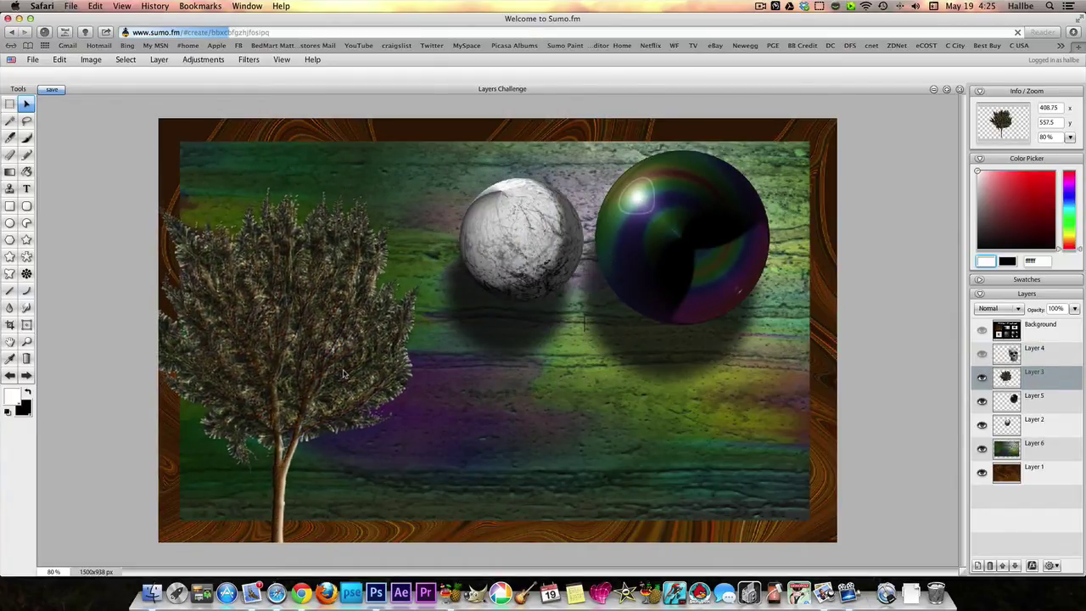
# Step: Paste the copied shadow effect onto the tree layer and show Layer 4's skull
pyautogui.rightClick(1028, 379)
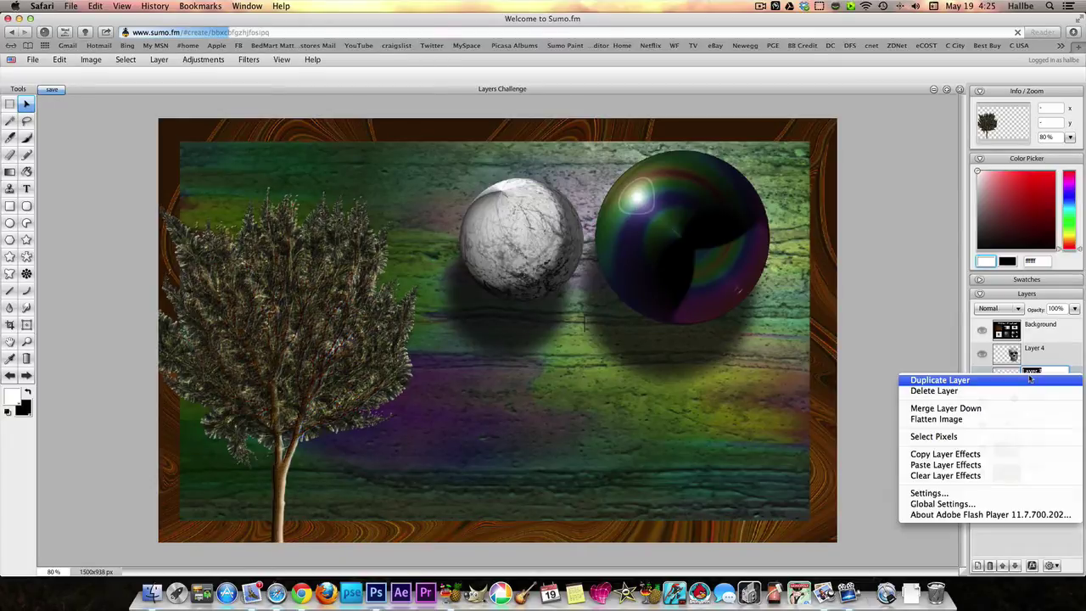
pyautogui.click(977, 466)
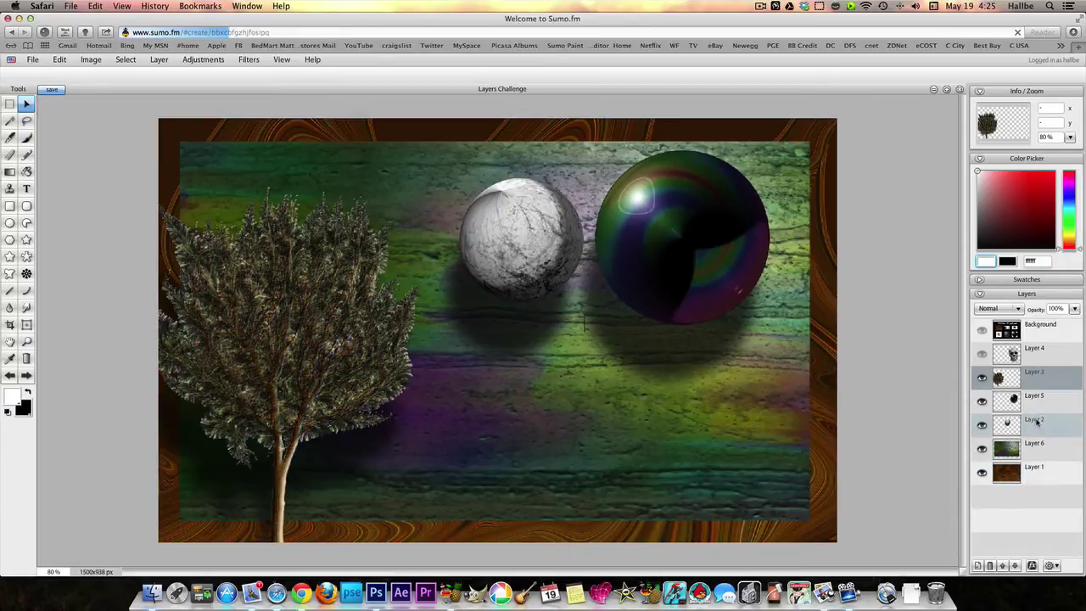
pyautogui.click(982, 354)
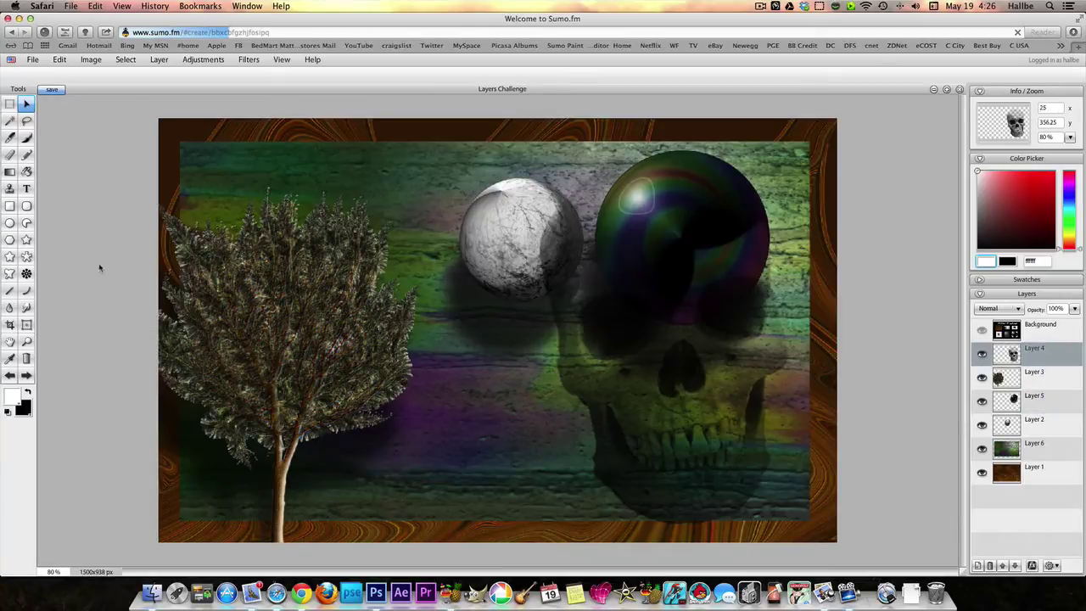
# Step: Free-transform the skull, scaling it down and moving it onto the white sphere
pyautogui.rightClick(670, 382)
pyautogui.click(711, 388)
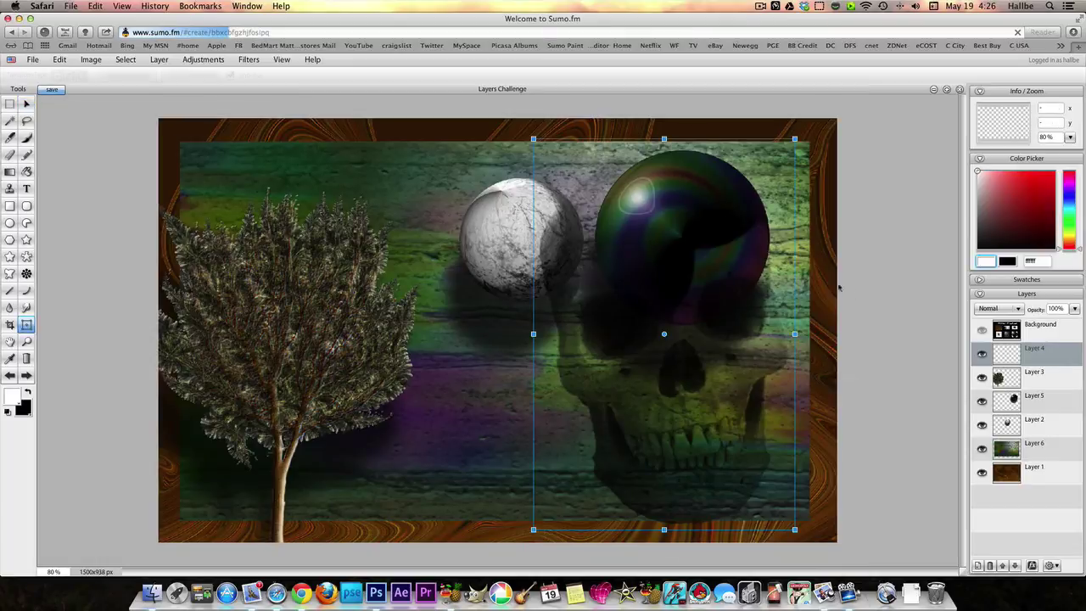
pyautogui.moveTo(794, 139); pyautogui.dragTo(727, 262)
pyautogui.moveTo(703, 309); pyautogui.dragTo(558, 208)
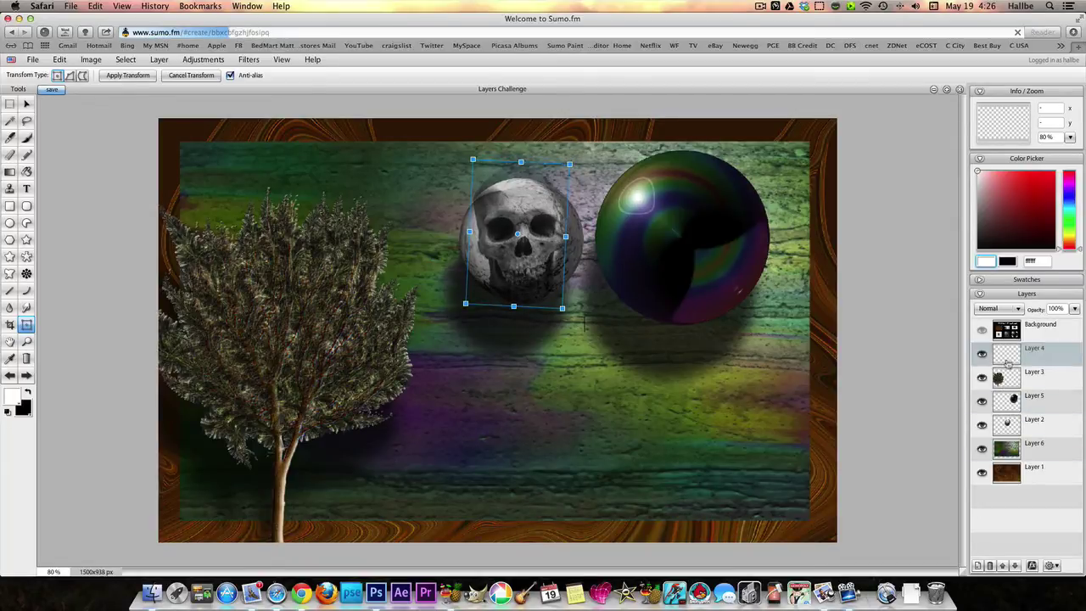
# Step: Stack Layer 4 above Layer 2, select Layer 2's pixels, and make Layer 4 active
pyautogui.moveTo(1009, 357); pyautogui.dragTo(1009, 421)
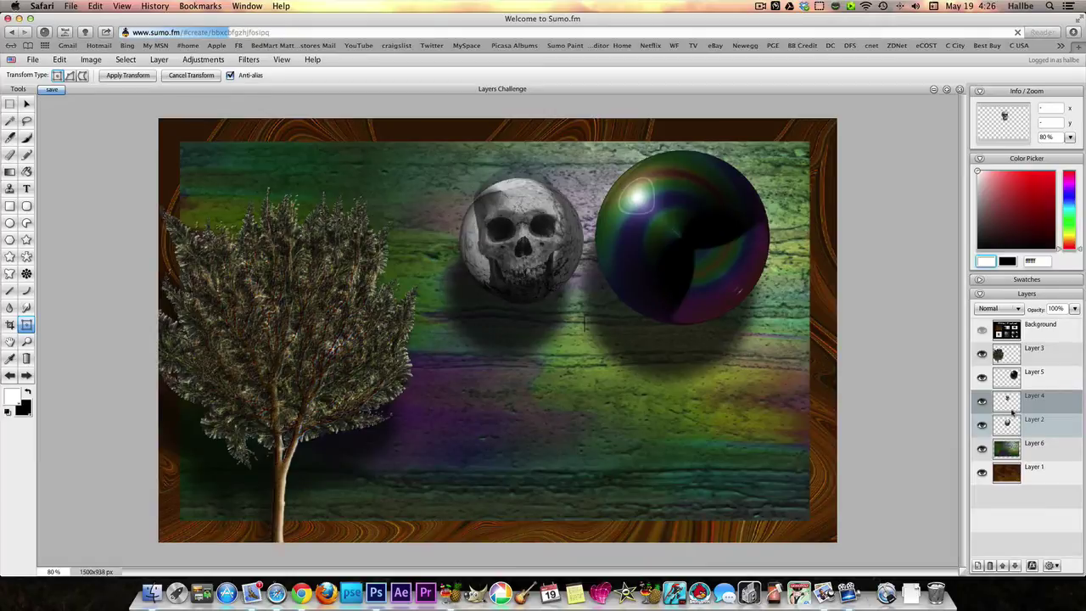
pyautogui.rightClick(1035, 430)
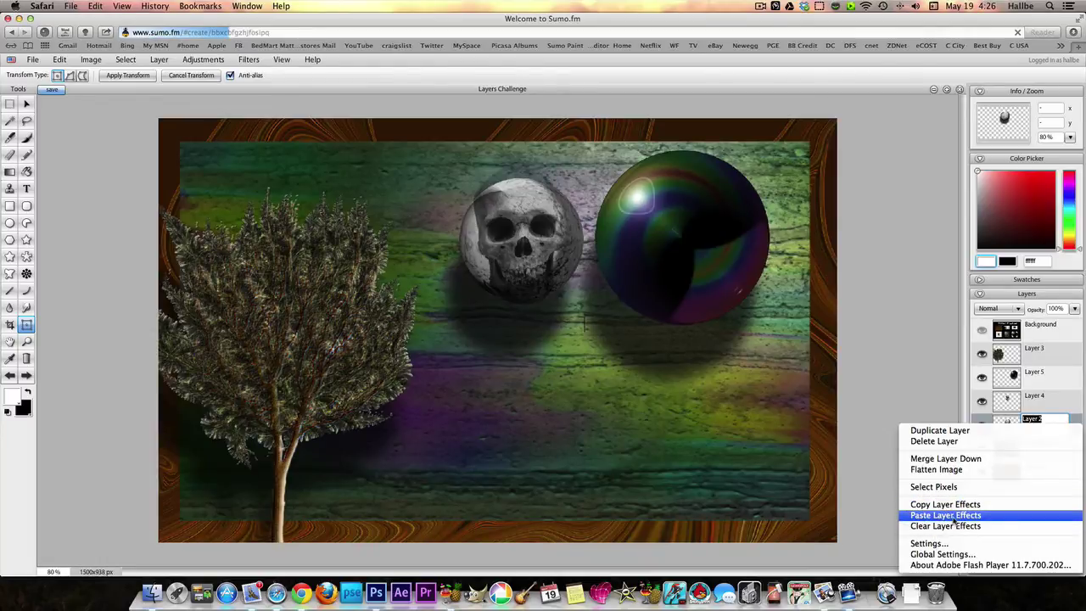
pyautogui.click(957, 487)
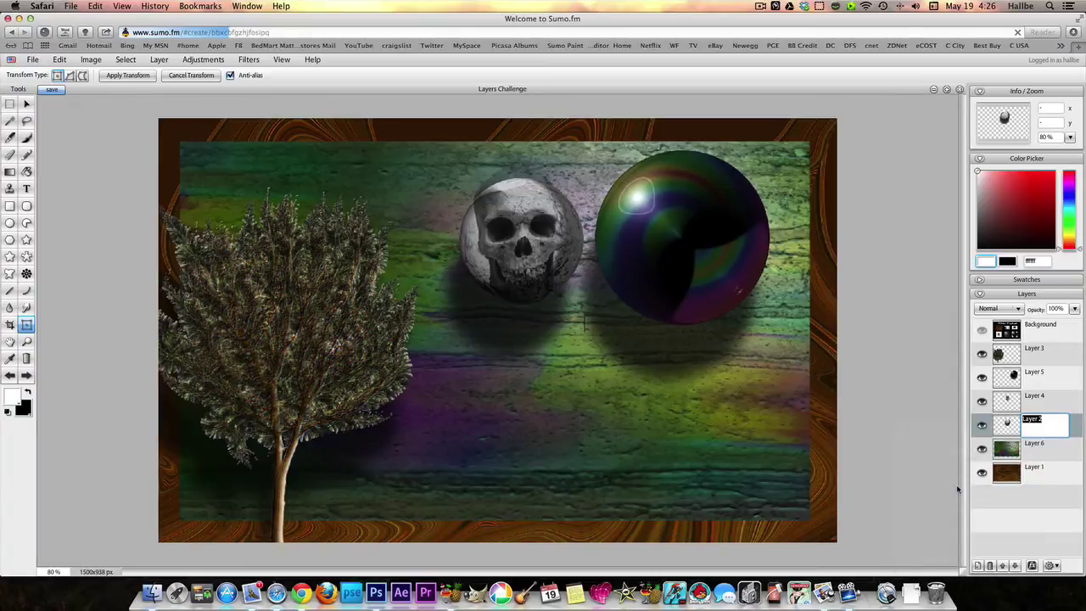
pyautogui.click(1030, 399)
pyautogui.click(1030, 399)
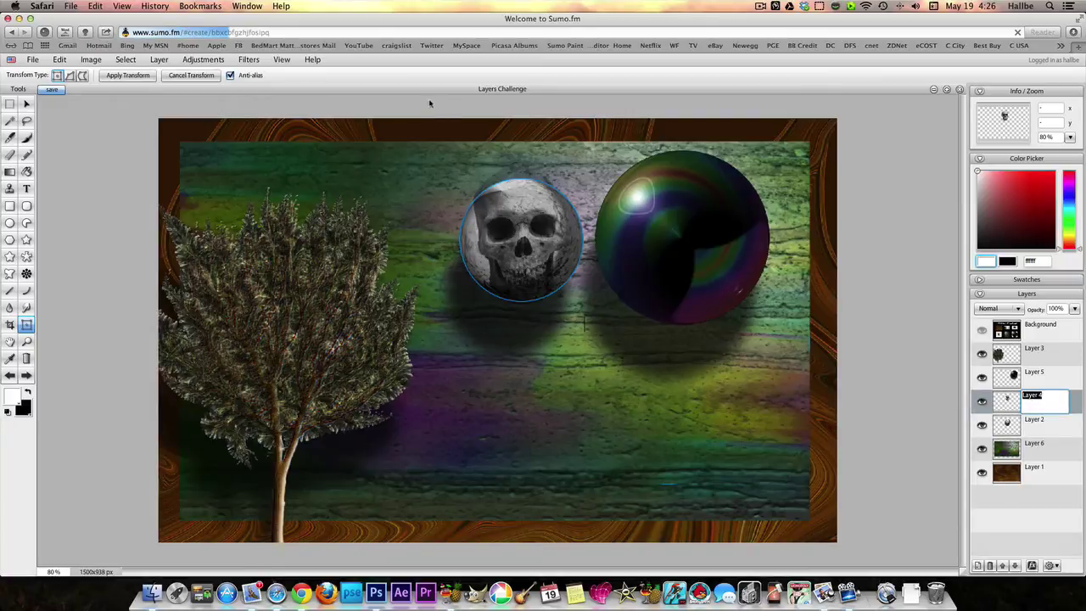
# Step: Invert the selection, cut the skull outside the sphere, deselect, then select the sphere's layer
pyautogui.click(127, 60)
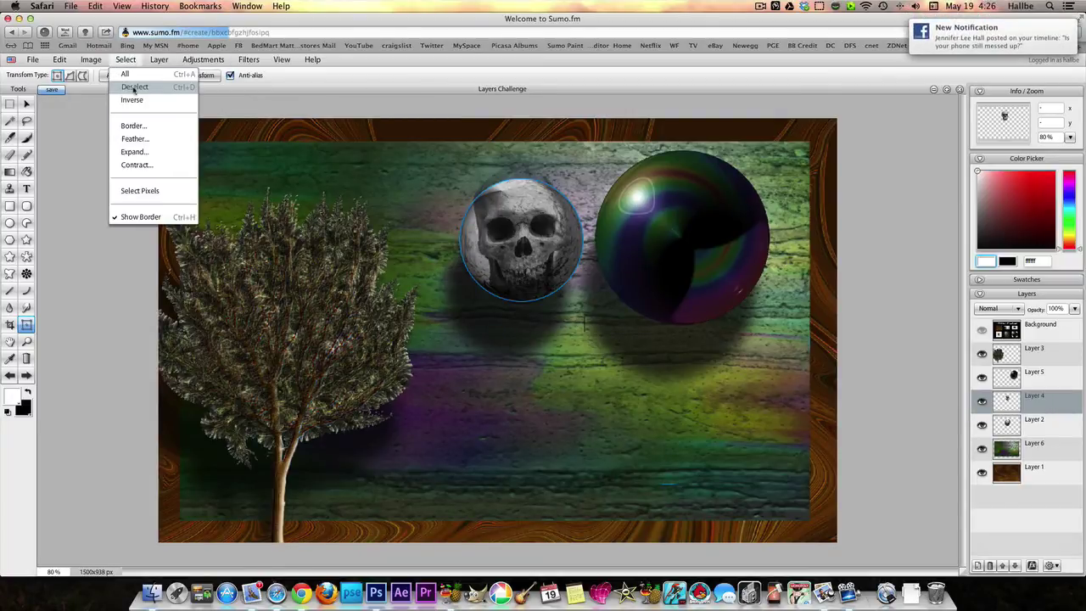
pyautogui.click(133, 100)
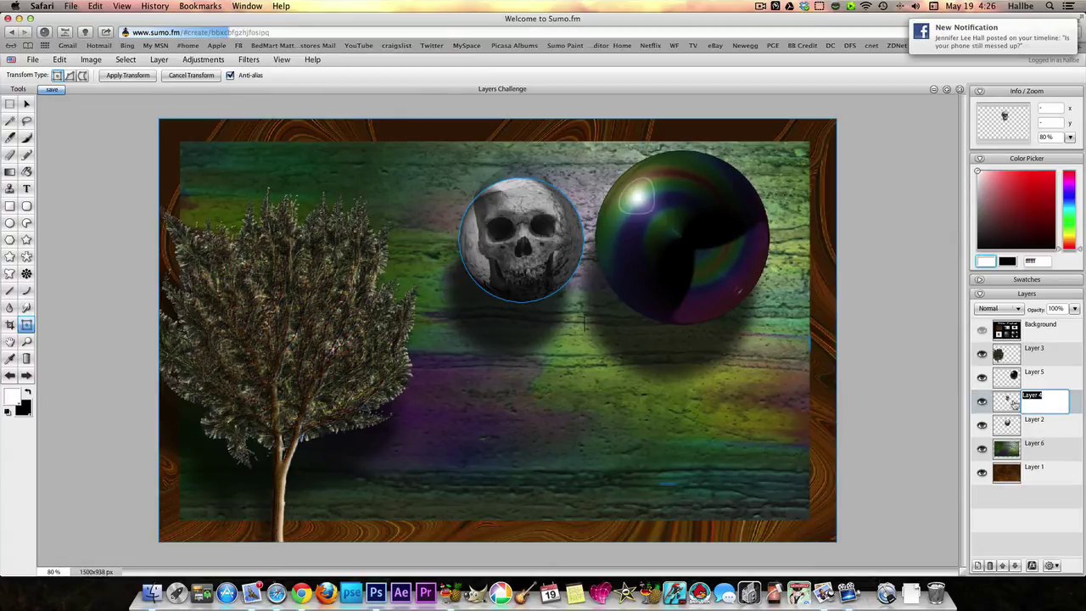
pyautogui.click(62, 61)
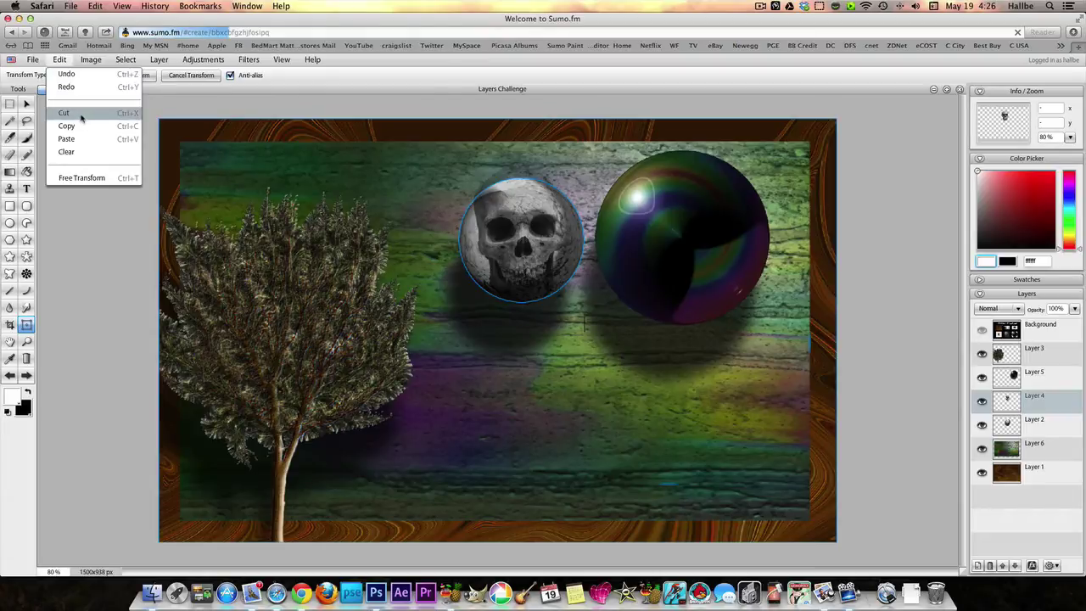
pyautogui.click(81, 118)
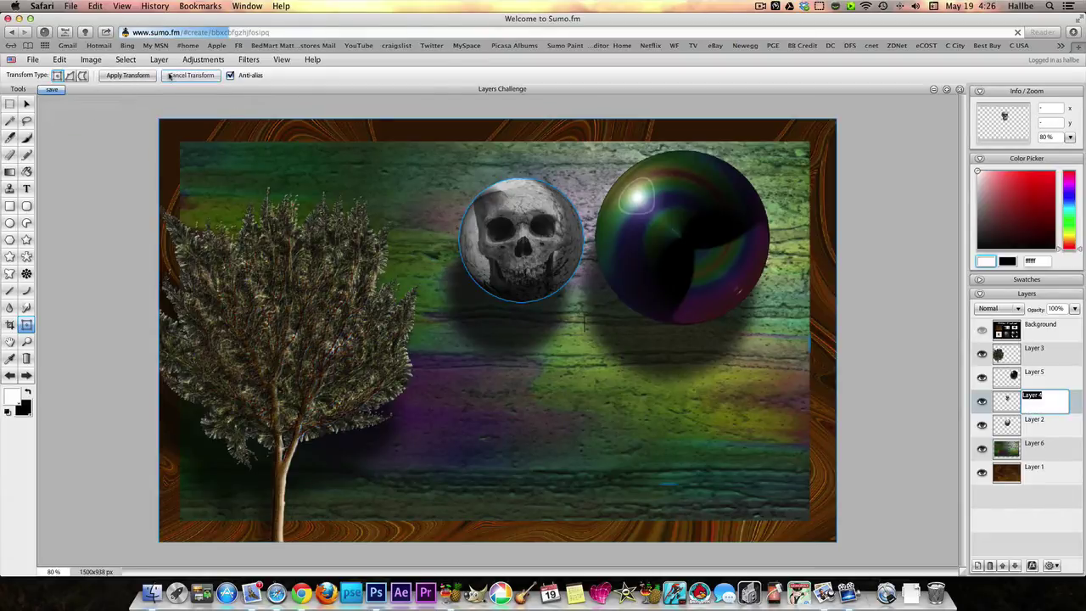
pyautogui.click(126, 60)
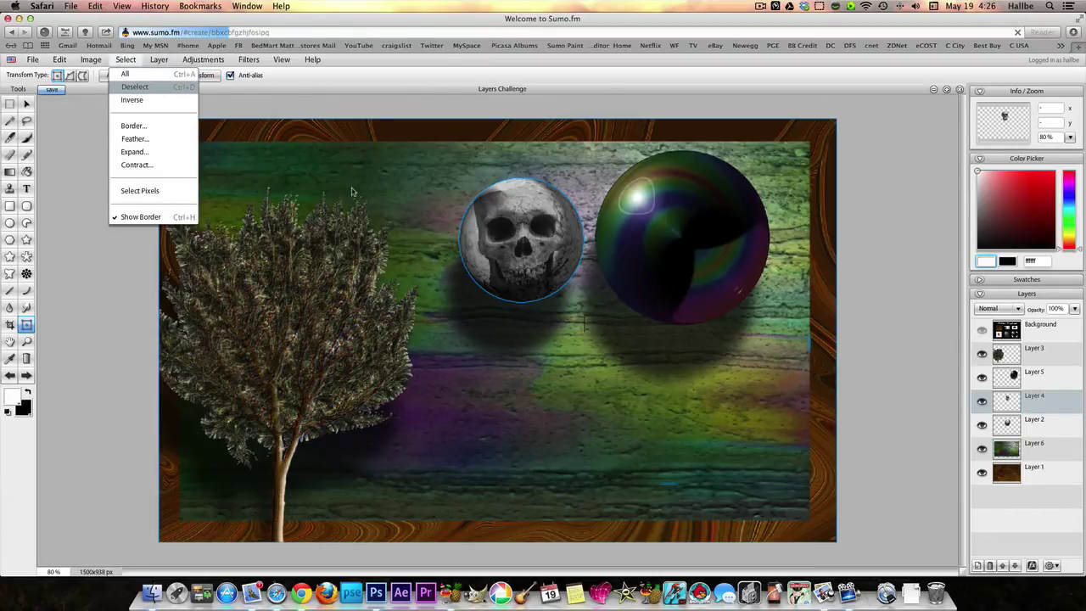
pyautogui.click(319, 185)
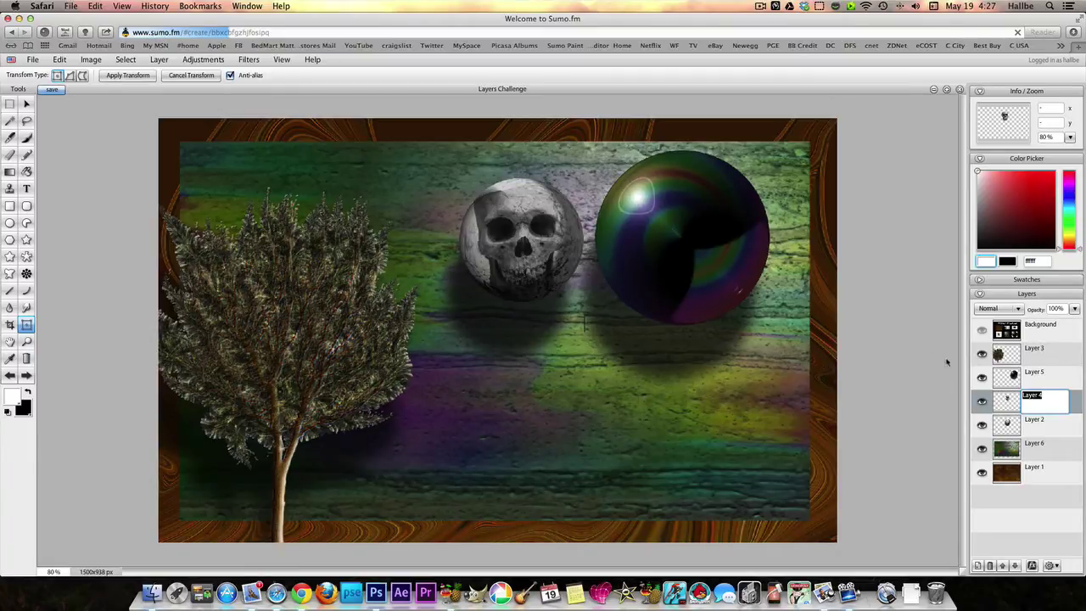
pyautogui.click(1010, 422)
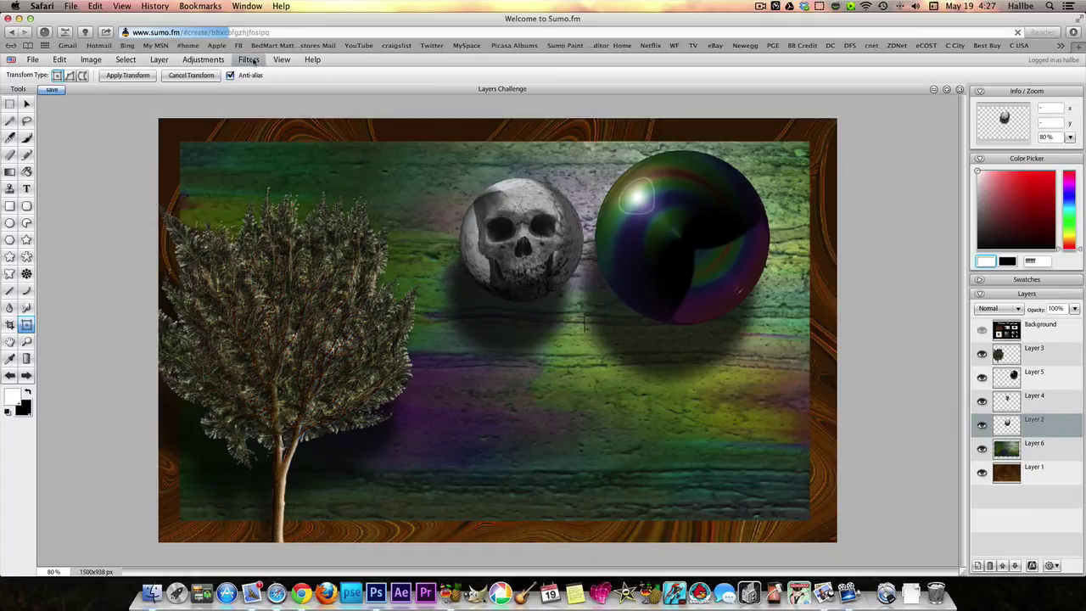
# Step: Add an Outer Glow to the sphere with Strength 85 and Size X 100
pyautogui.click(159, 59)
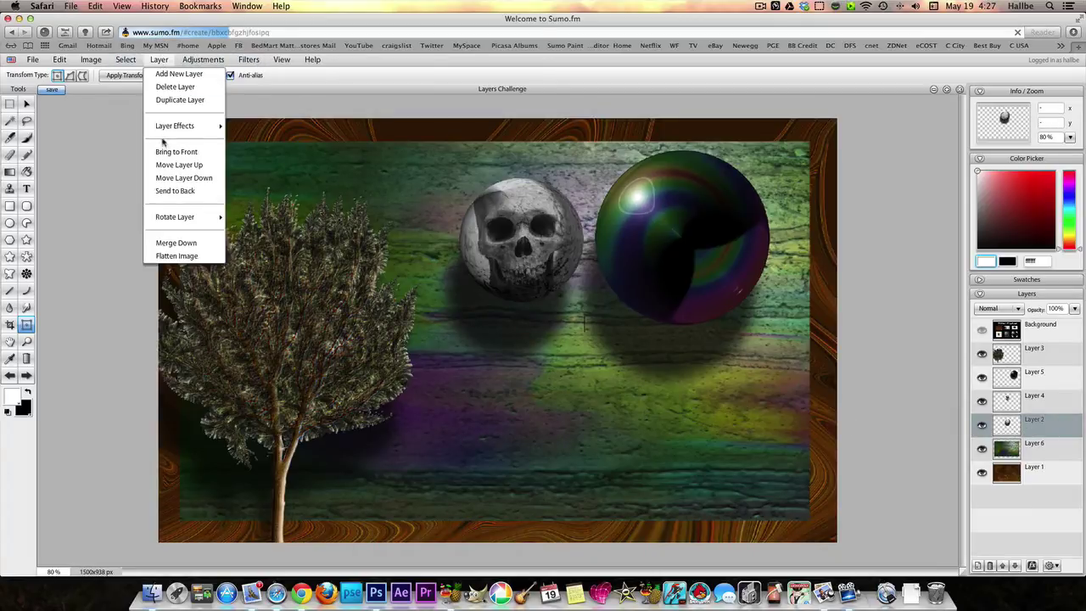
pyautogui.moveTo(174, 128)
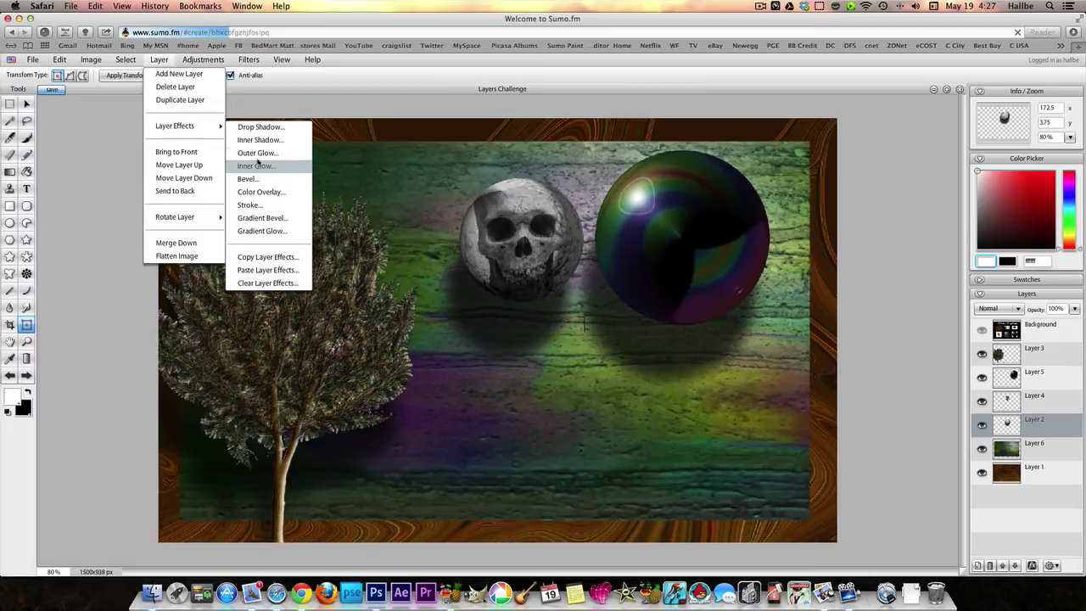
pyautogui.click(260, 153)
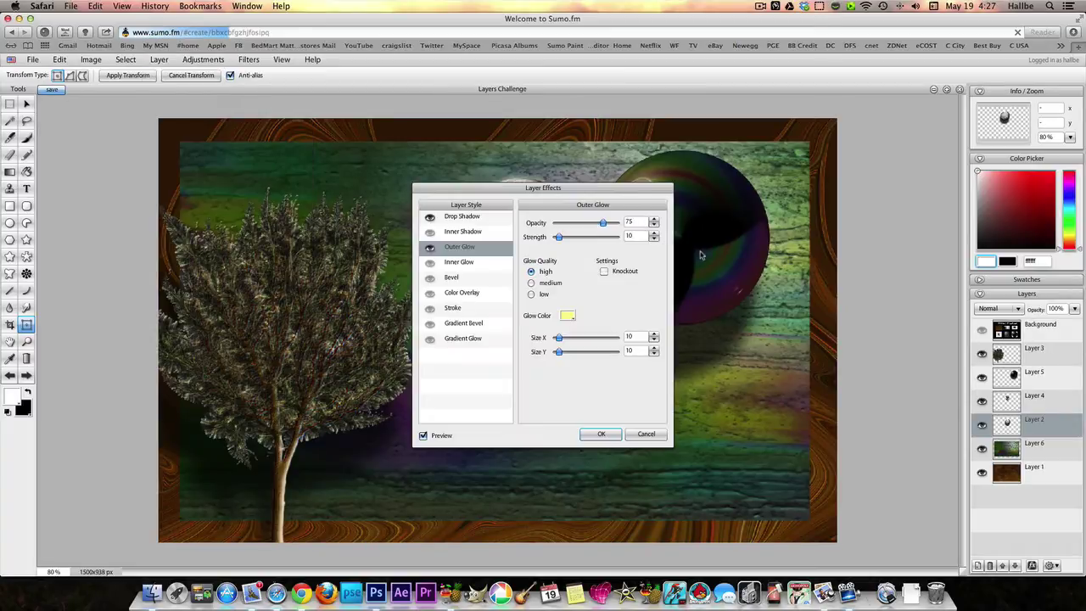
pyautogui.moveTo(595, 194); pyautogui.dragTo(916, 137)
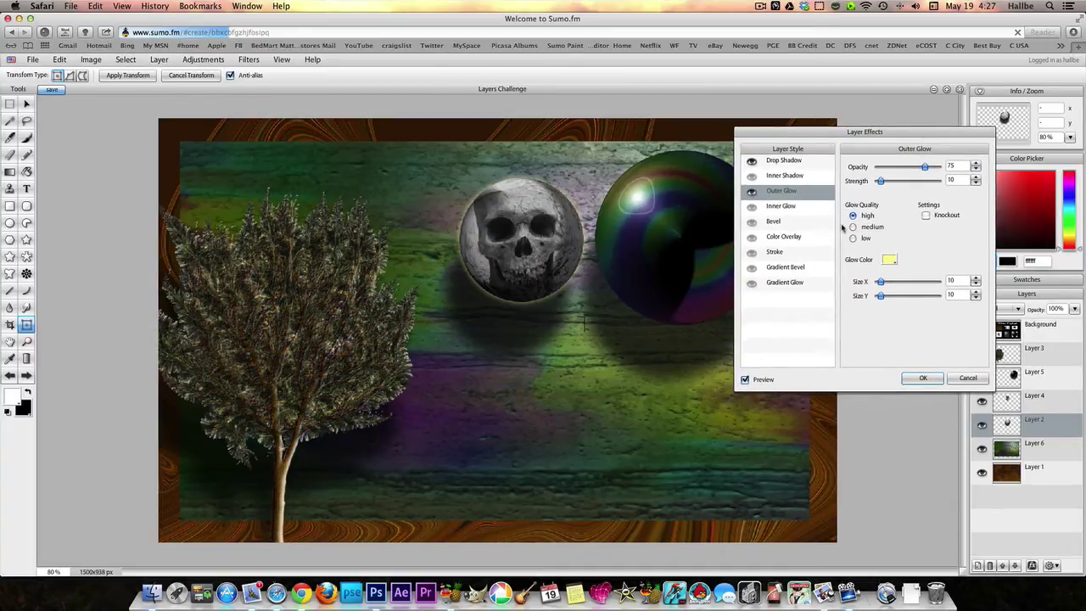
pyautogui.moveTo(881, 181); pyautogui.dragTo(902, 167)
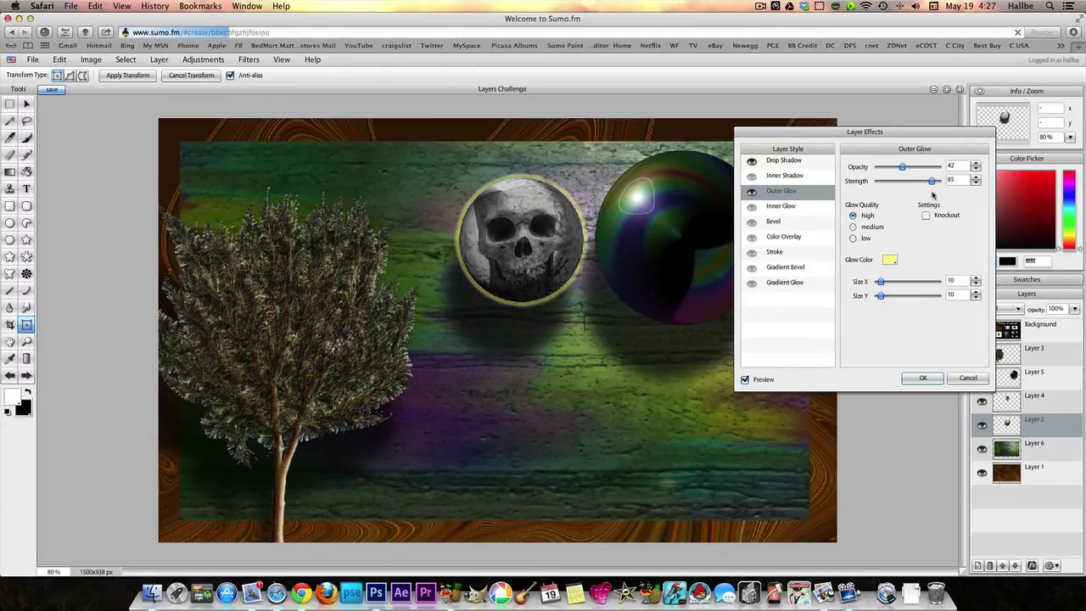
pyautogui.moveTo(882, 283); pyautogui.dragTo(978, 298)
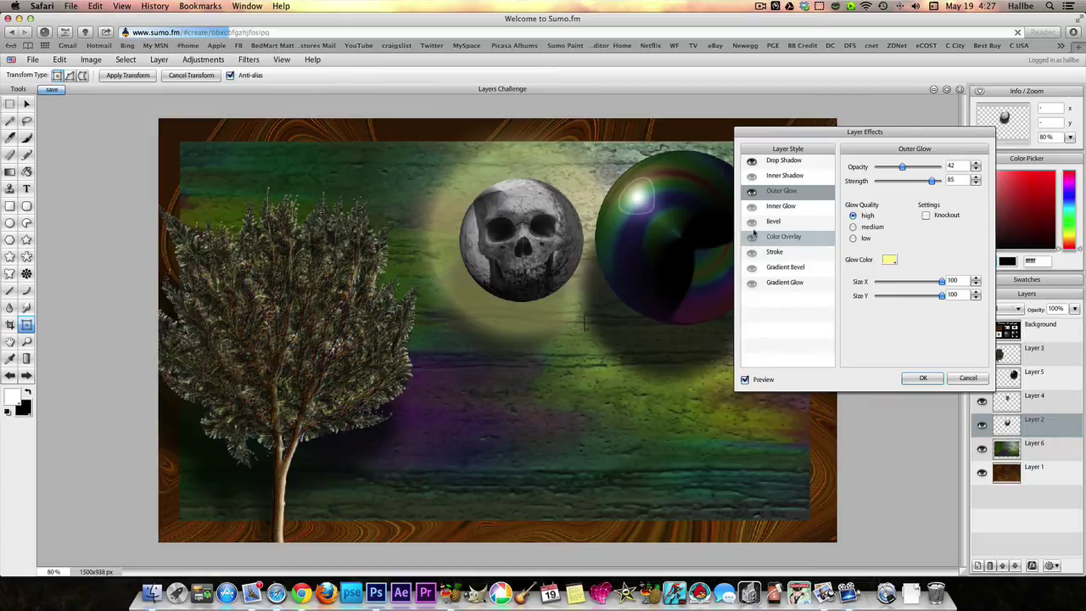
# Step: Enable Inner Glow with Strength 21 and Size X 57, then apply the effects
pyautogui.click(752, 176)
pyautogui.click(752, 176)
pyautogui.click(752, 177)
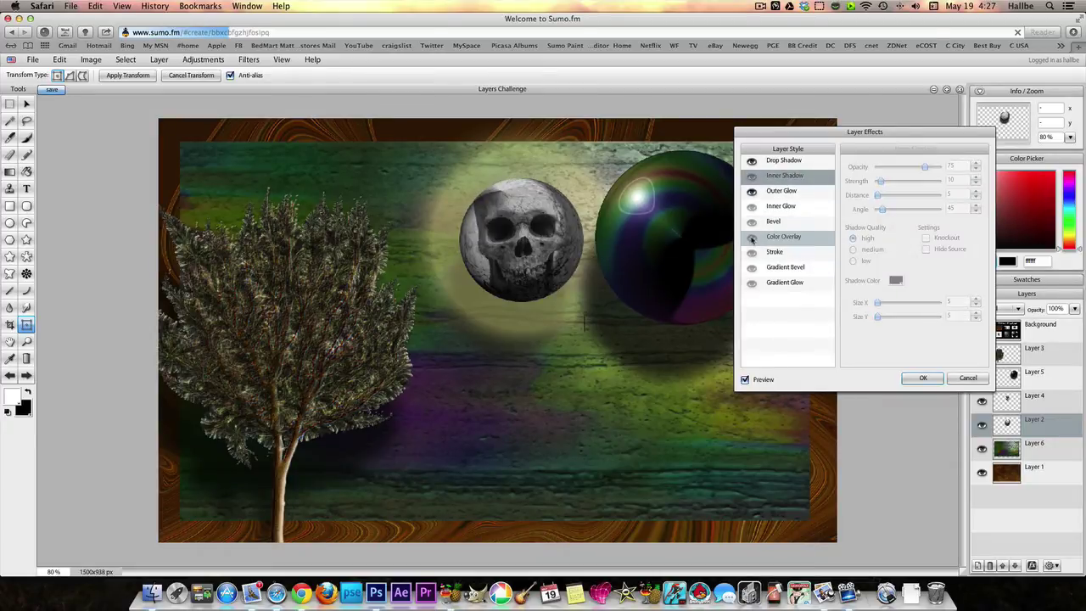
pyautogui.click(752, 207)
pyautogui.moveTo(881, 182)
pyautogui.mouseDown()
pyautogui.moveTo(897, 183)
pyautogui.moveTo(890, 190)
pyautogui.mouseUp()
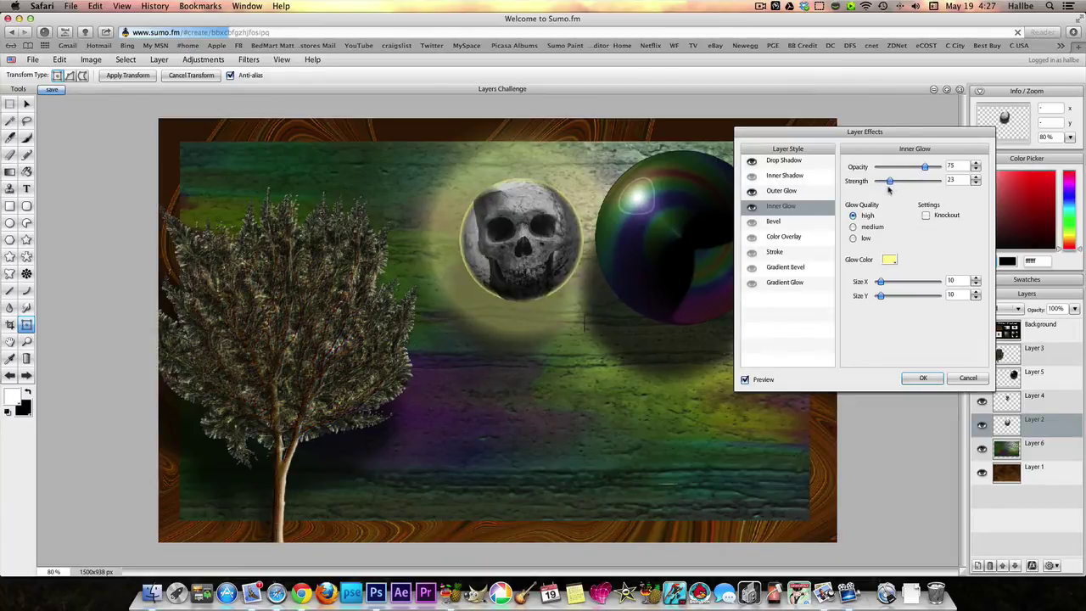
pyautogui.moveTo(887, 286); pyautogui.dragTo(926, 296)
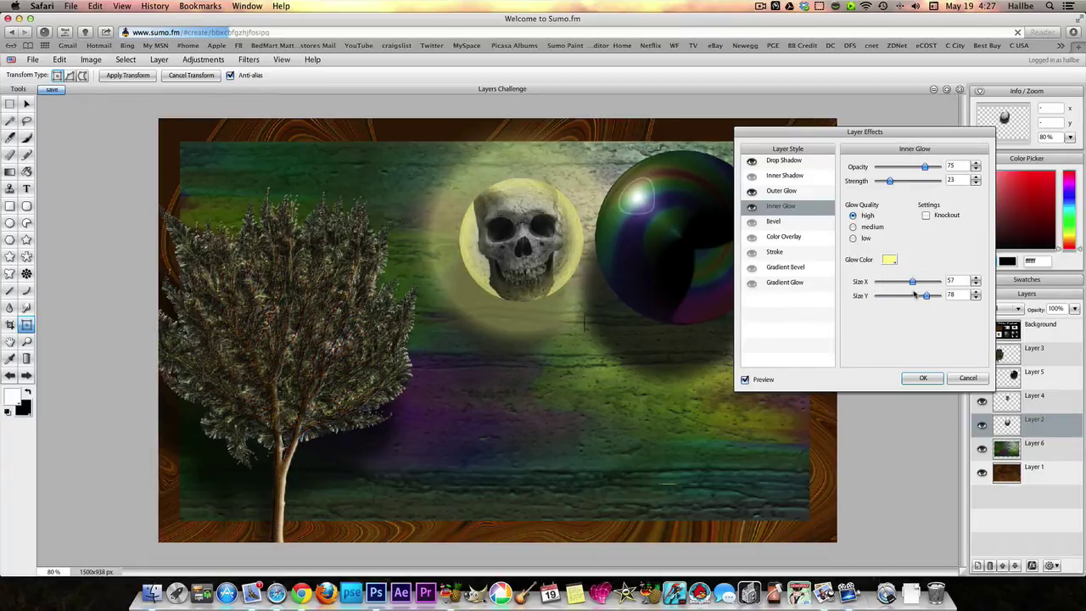
pyautogui.moveTo(889, 184); pyautogui.dragTo(887, 184)
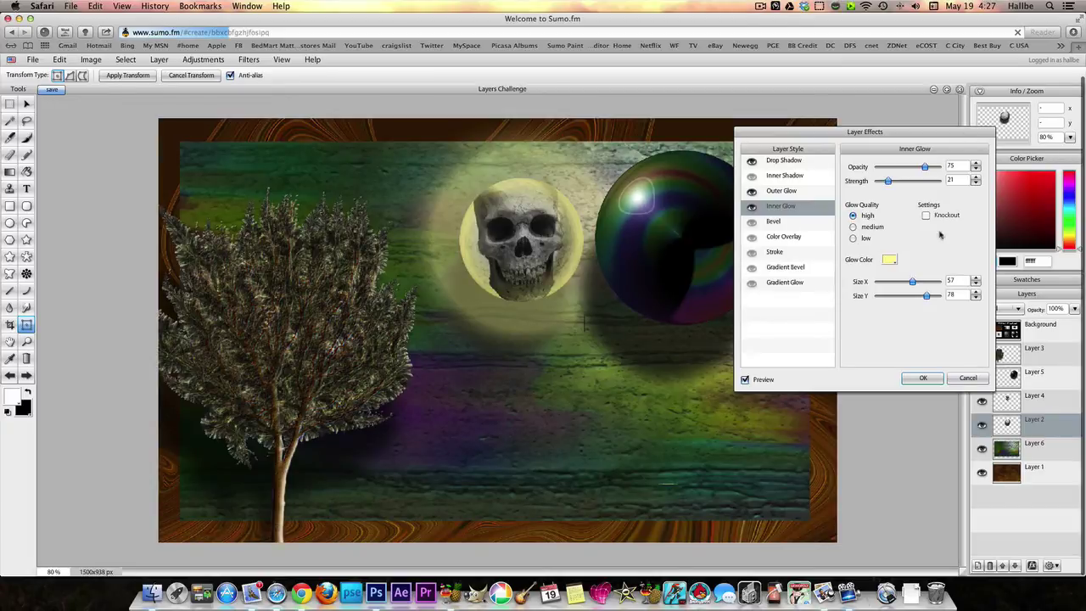
pyautogui.click(924, 379)
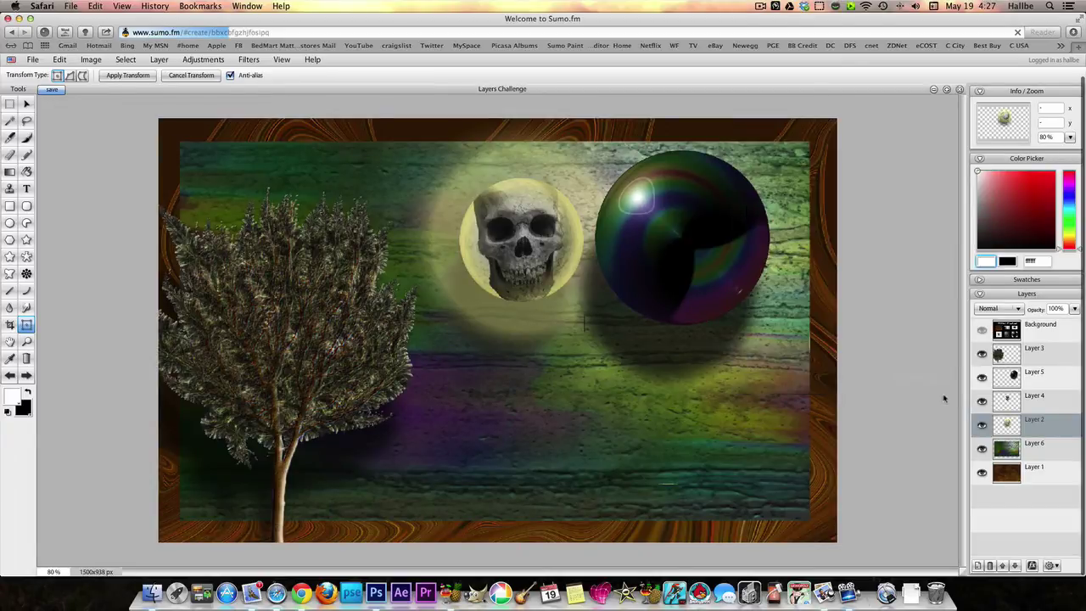
pyautogui.click(1032, 418)
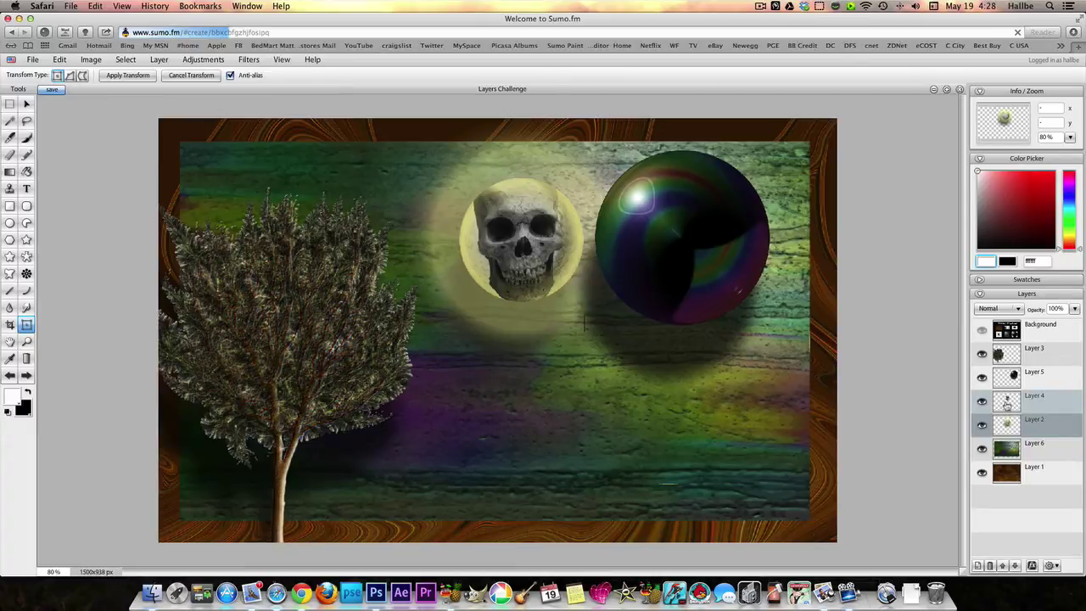
pyautogui.click(1006, 406)
pyautogui.click(1007, 309)
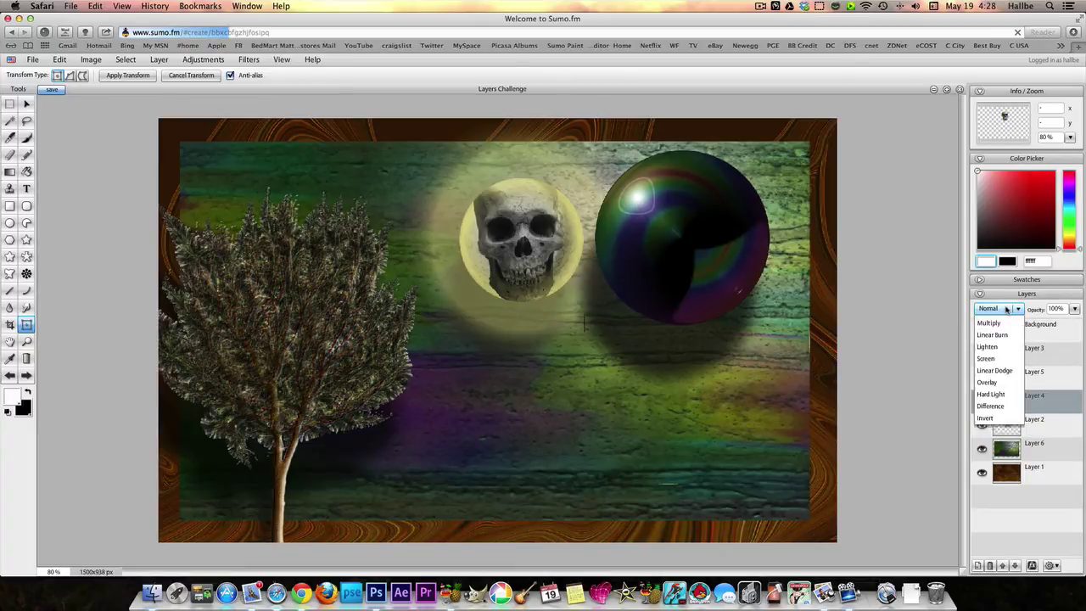
pyautogui.click(942, 318)
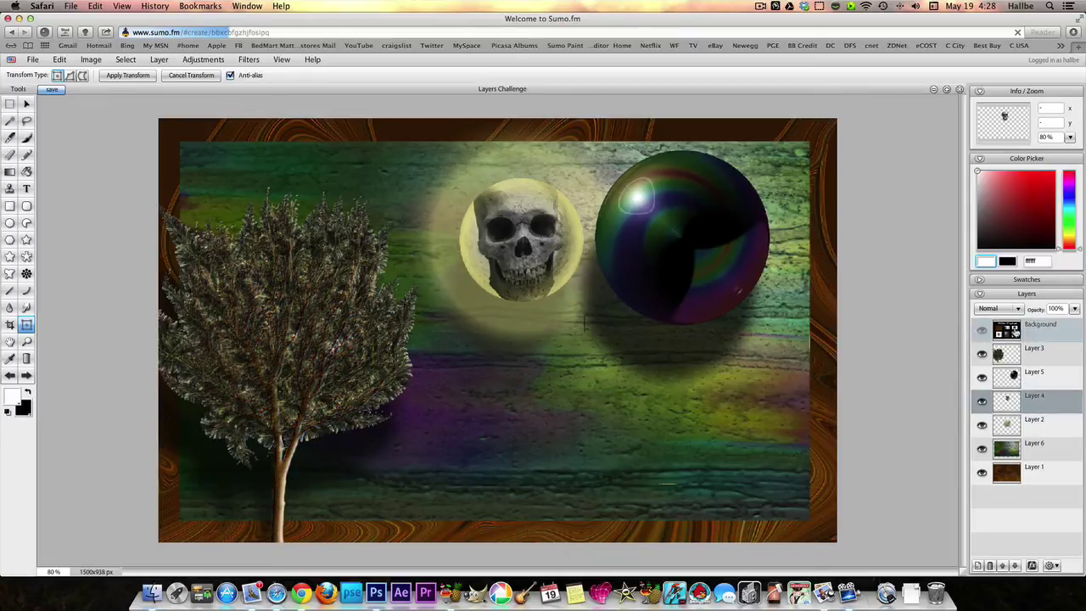
pyautogui.click(1016, 309)
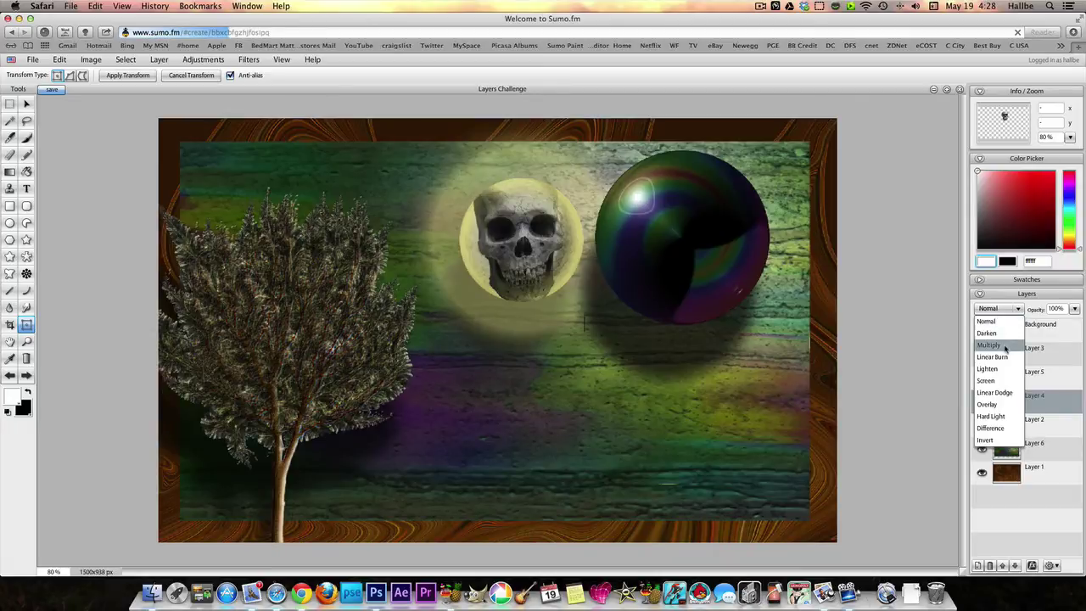
pyautogui.click(1006, 347)
pyautogui.click(1015, 411)
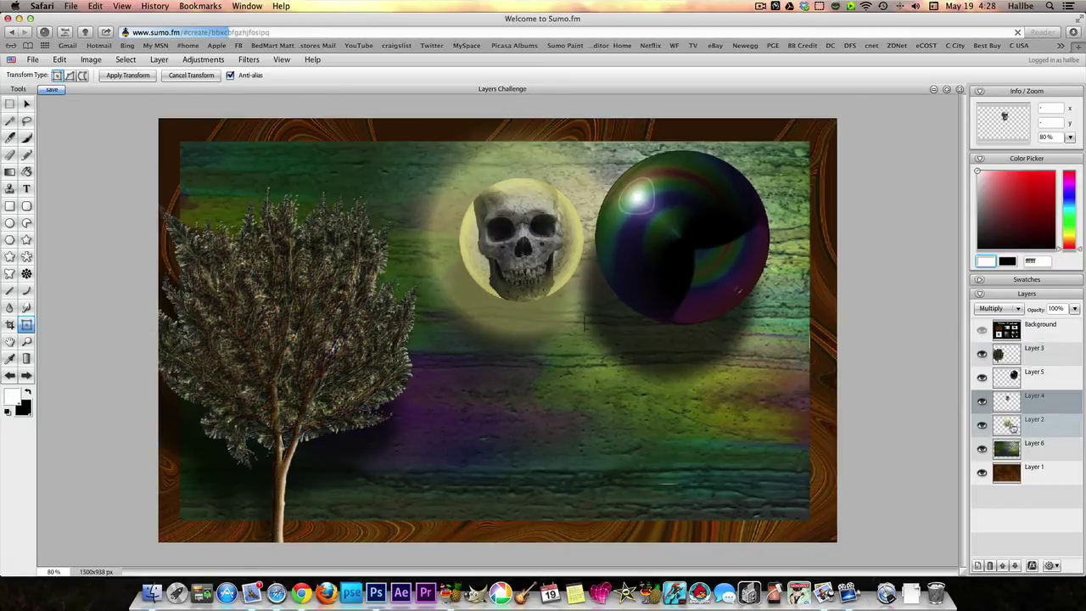
pyautogui.click(1016, 309)
pyautogui.click(1006, 370)
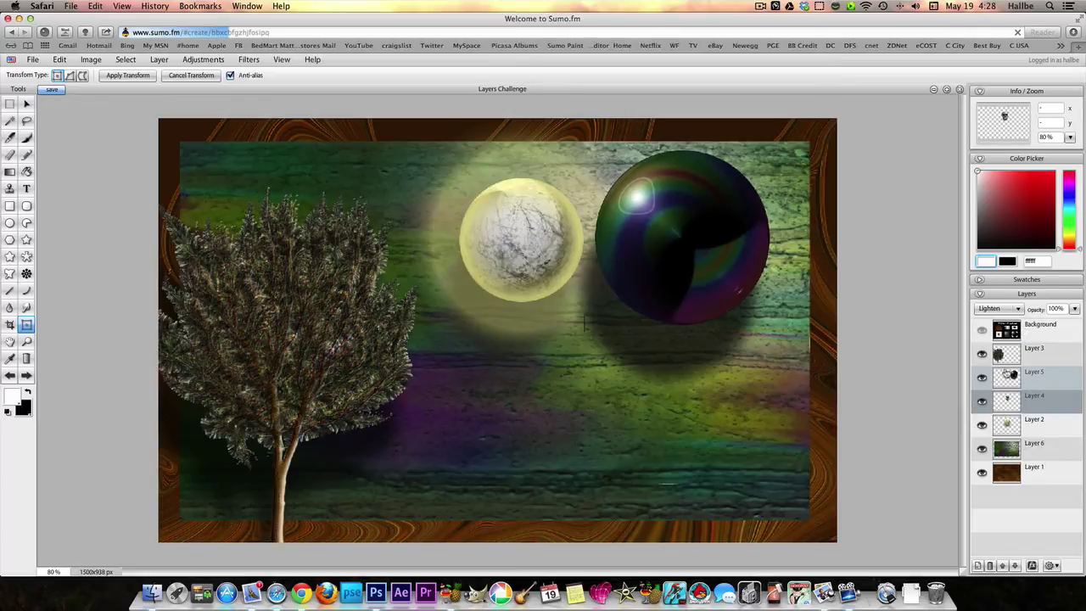
pyautogui.click(1006, 309)
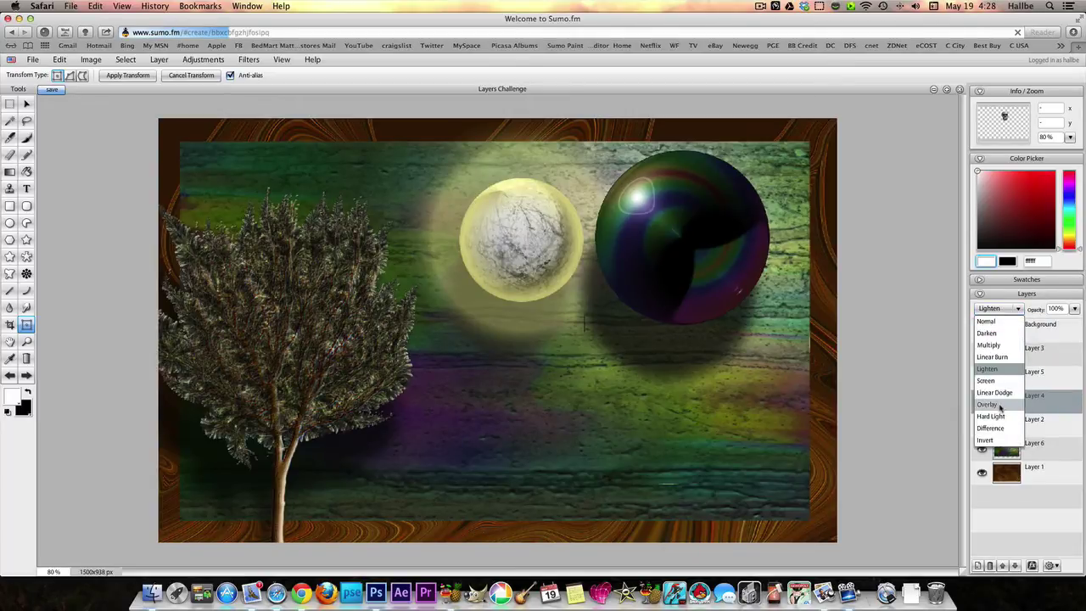
pyautogui.click(1009, 406)
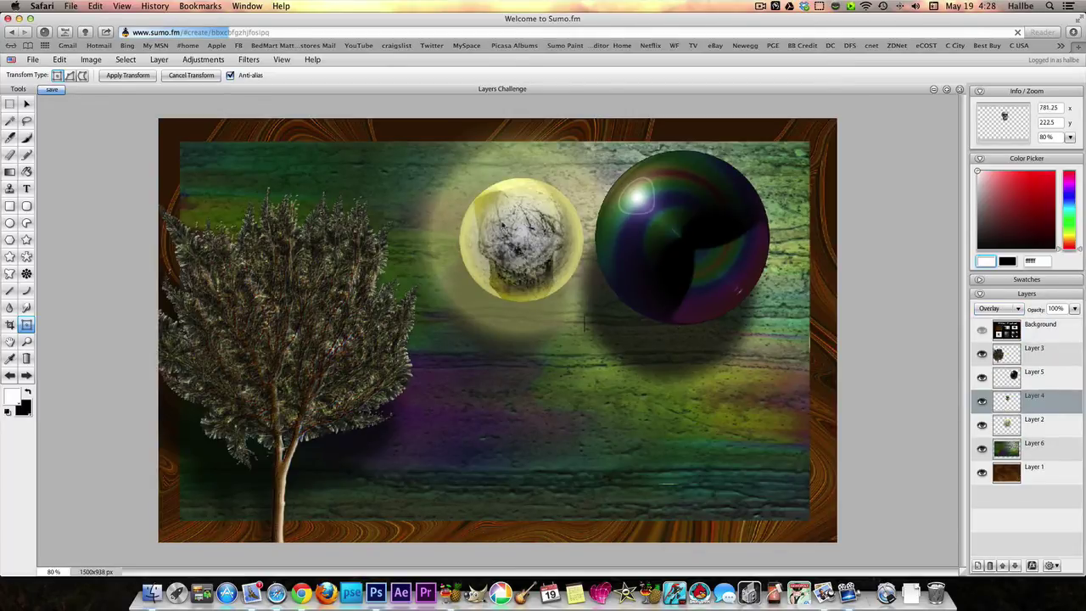
pyautogui.click(1019, 310)
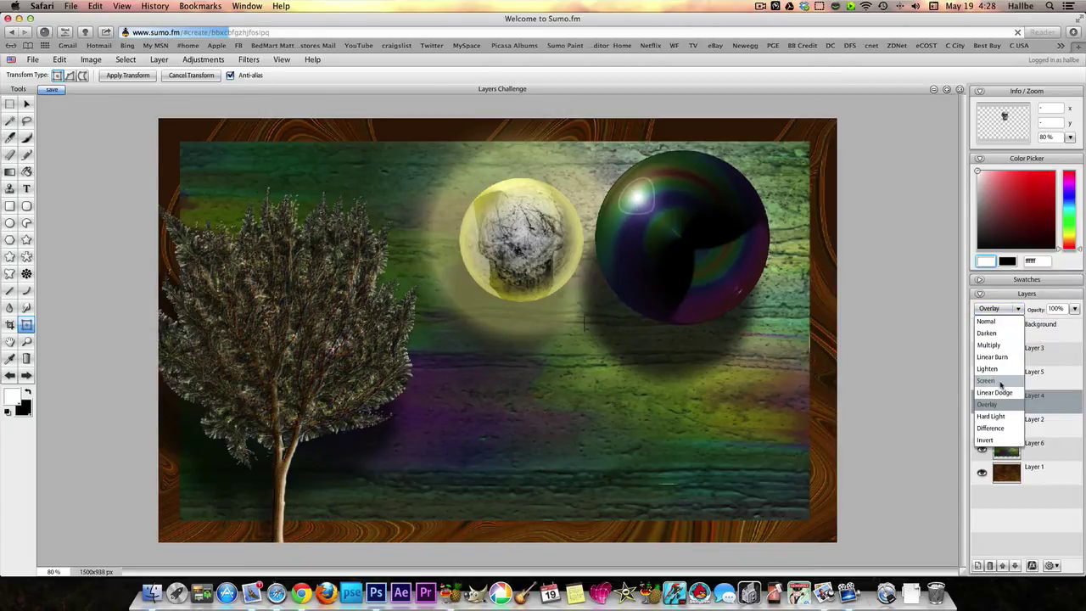
pyautogui.click(995, 394)
pyautogui.click(1018, 309)
pyautogui.click(990, 427)
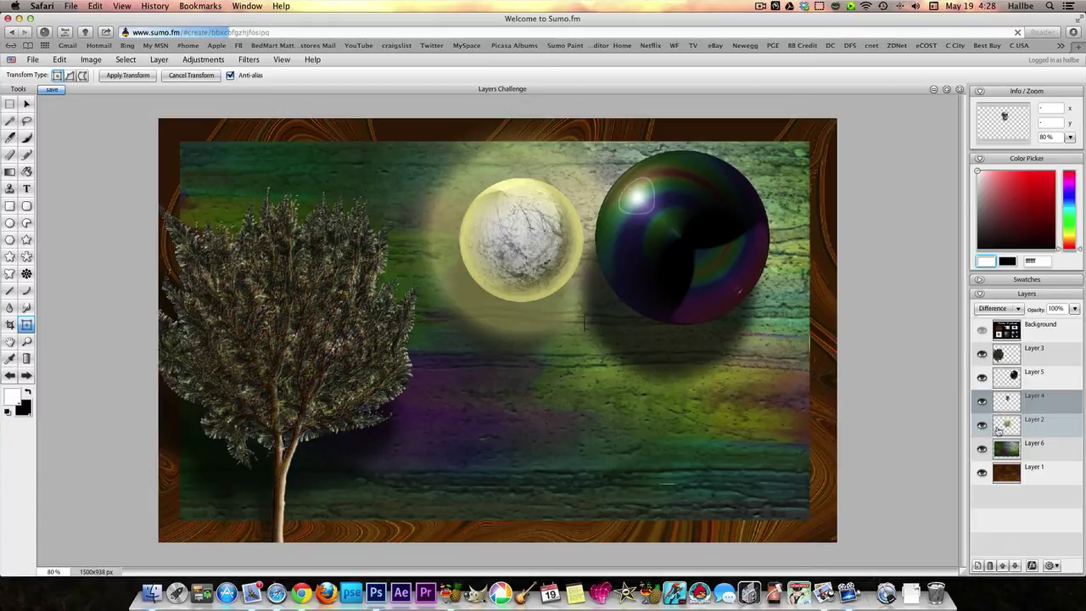
pyautogui.click(993, 309)
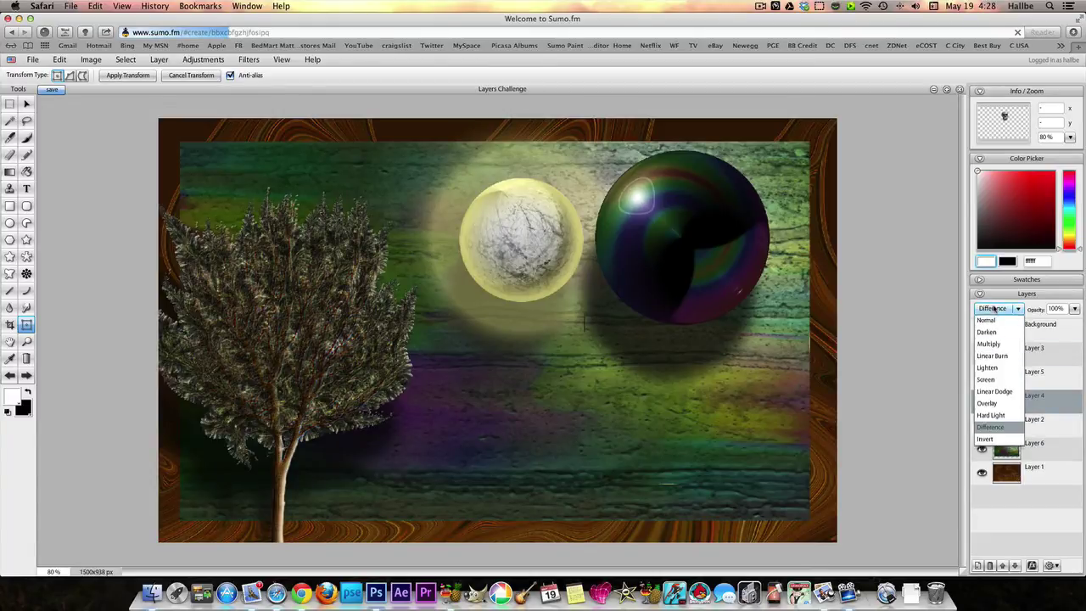
pyautogui.click(989, 344)
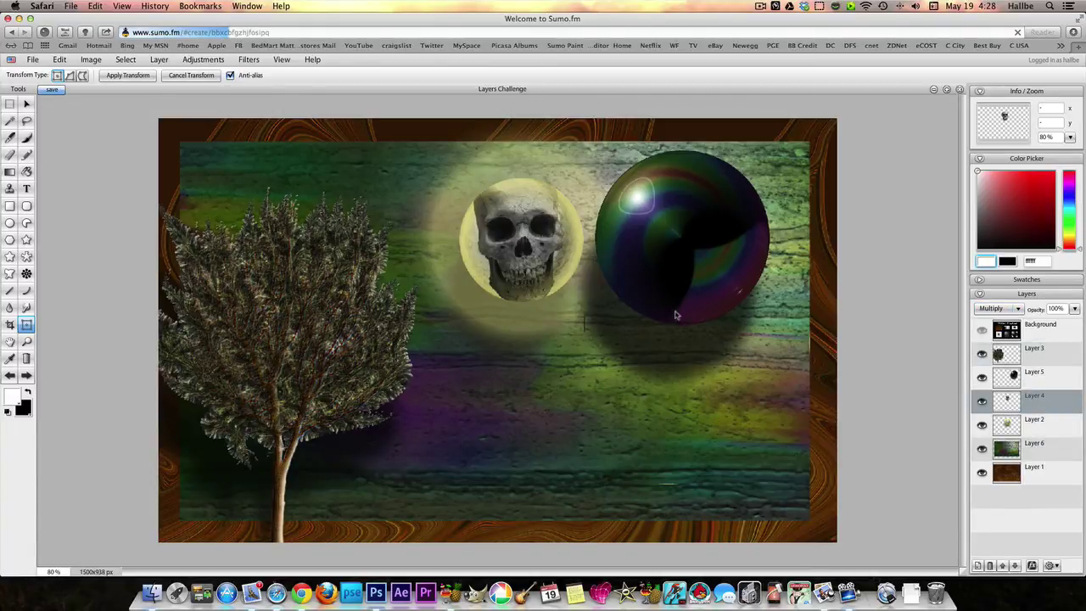
pyautogui.click(1008, 310)
pyautogui.click(989, 323)
pyautogui.click(1000, 353)
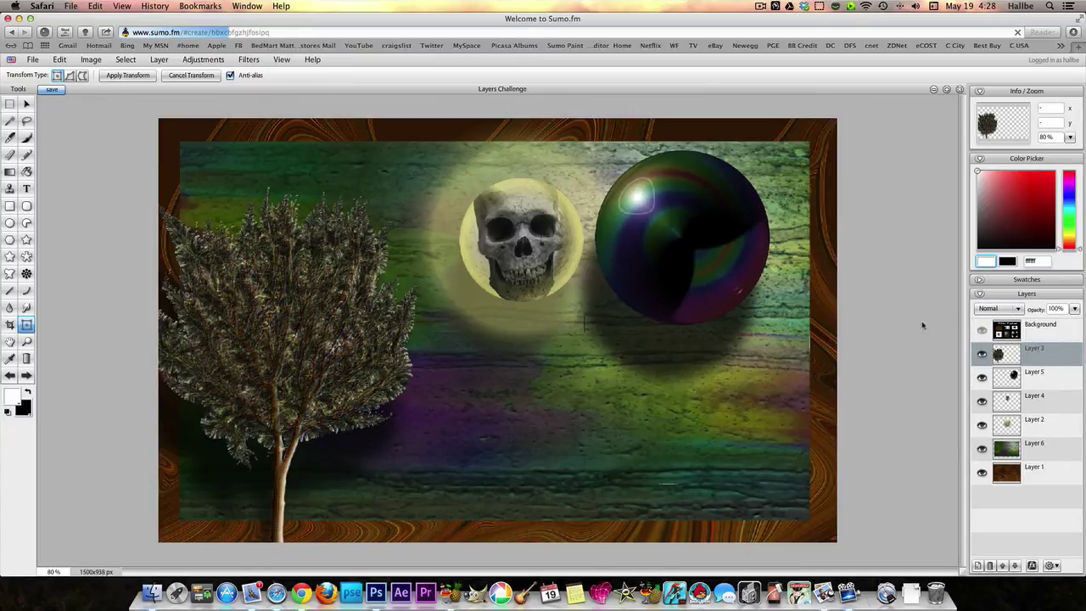
pyautogui.click(998, 309)
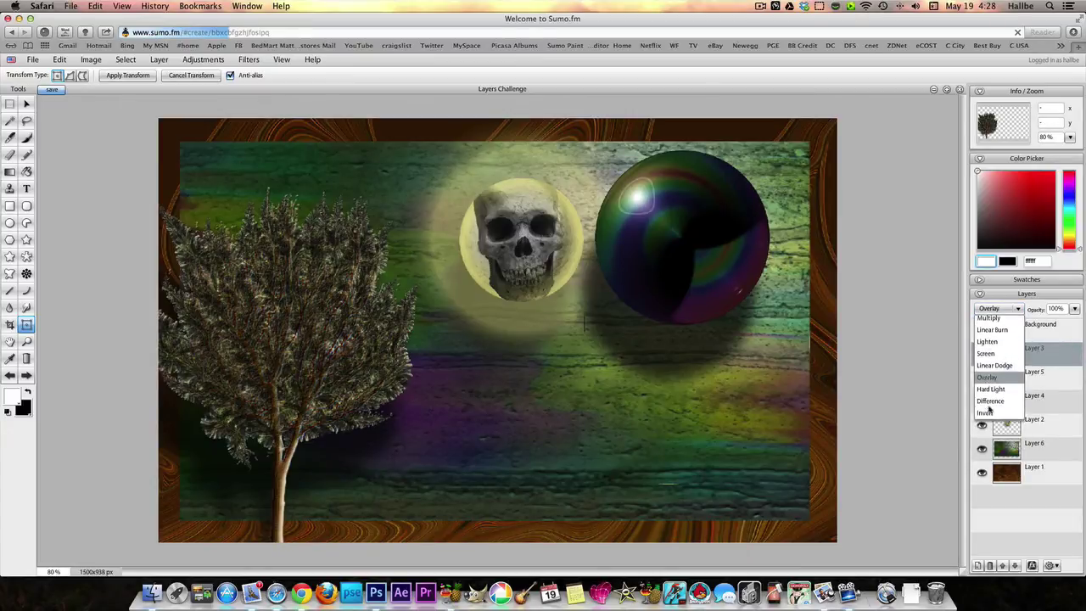
pyautogui.click(988, 396)
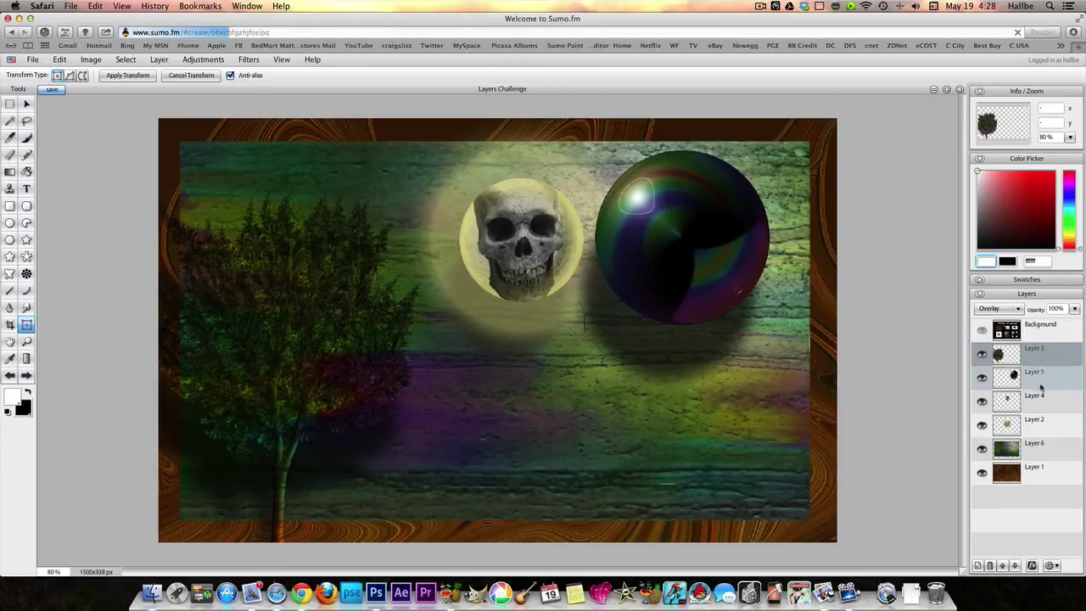
pyautogui.click(998, 308)
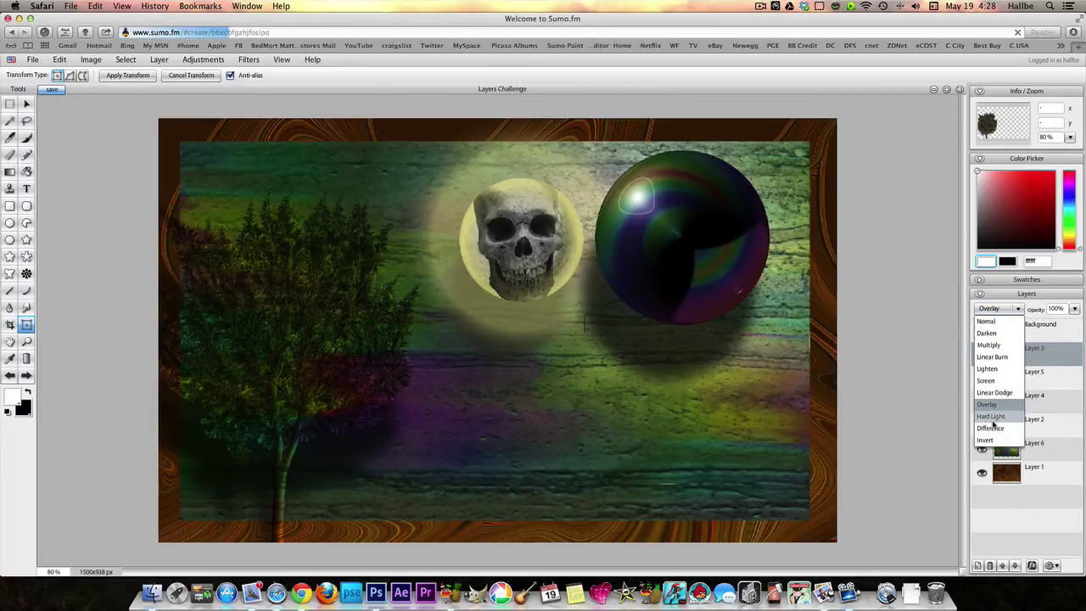
pyautogui.click(991, 428)
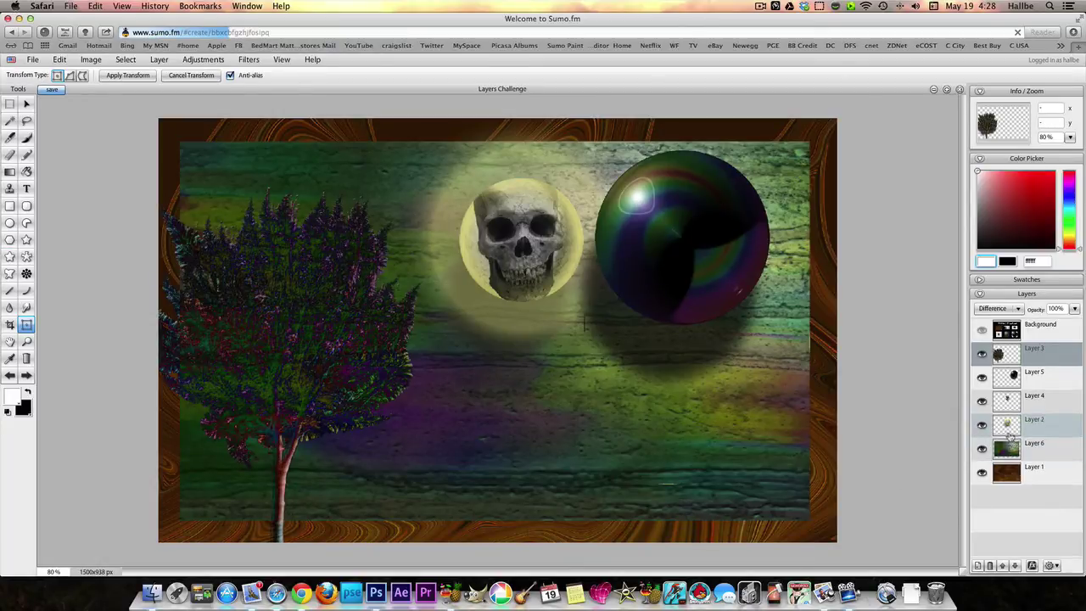
pyautogui.rightClick(1044, 356)
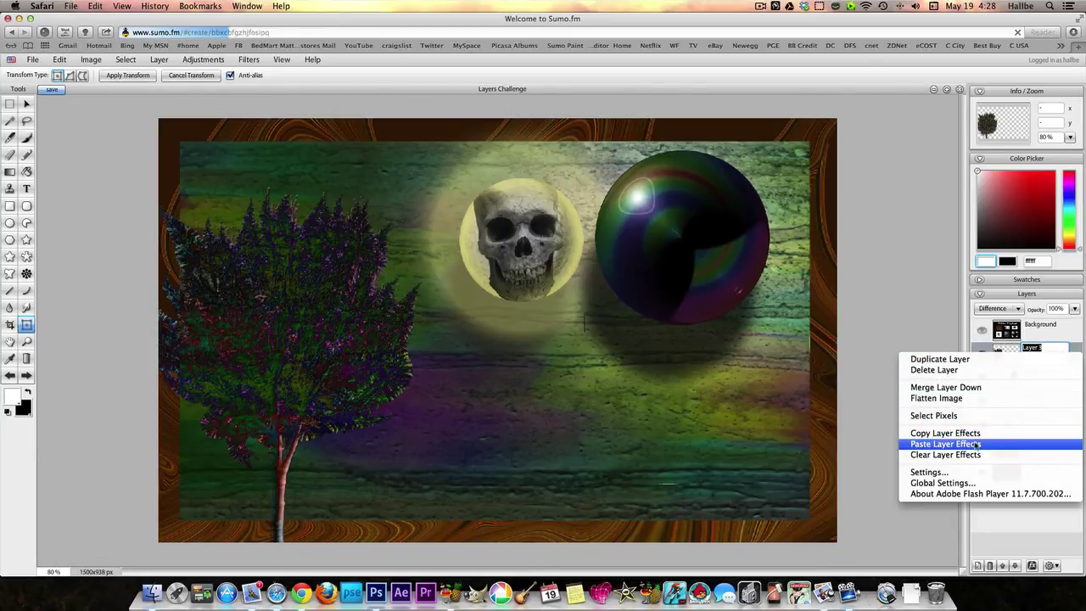
pyautogui.click(976, 445)
pyautogui.click(1007, 380)
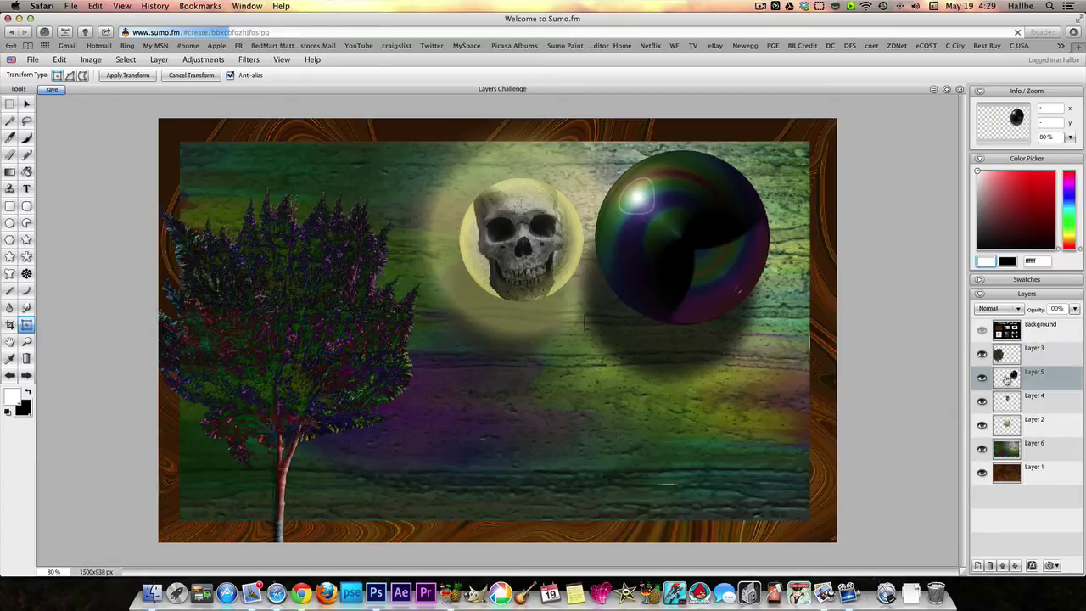
pyautogui.click(1018, 351)
pyautogui.click(997, 309)
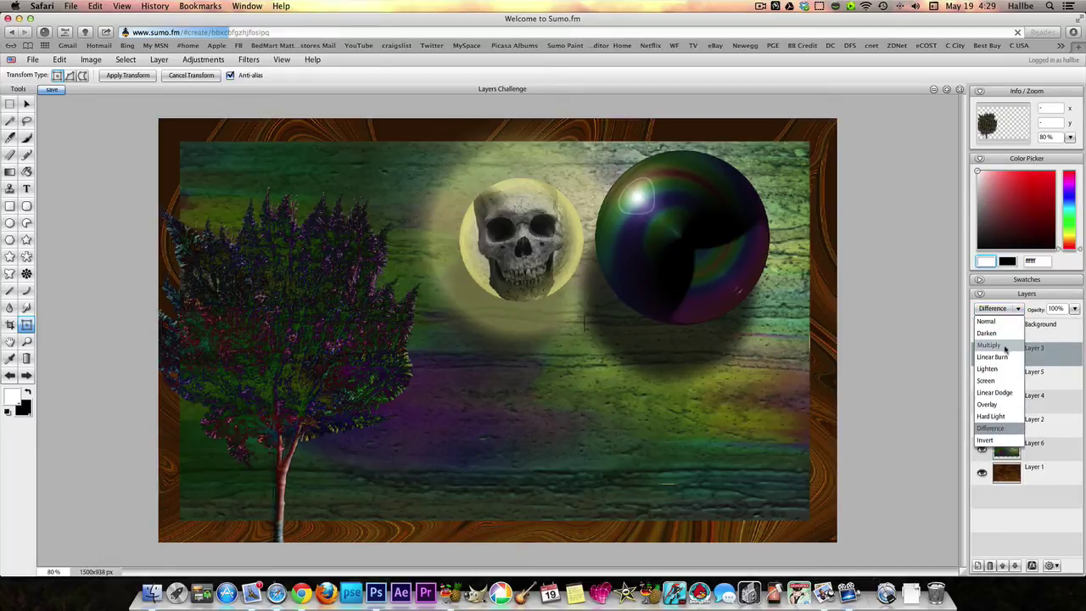
pyautogui.click(1005, 347)
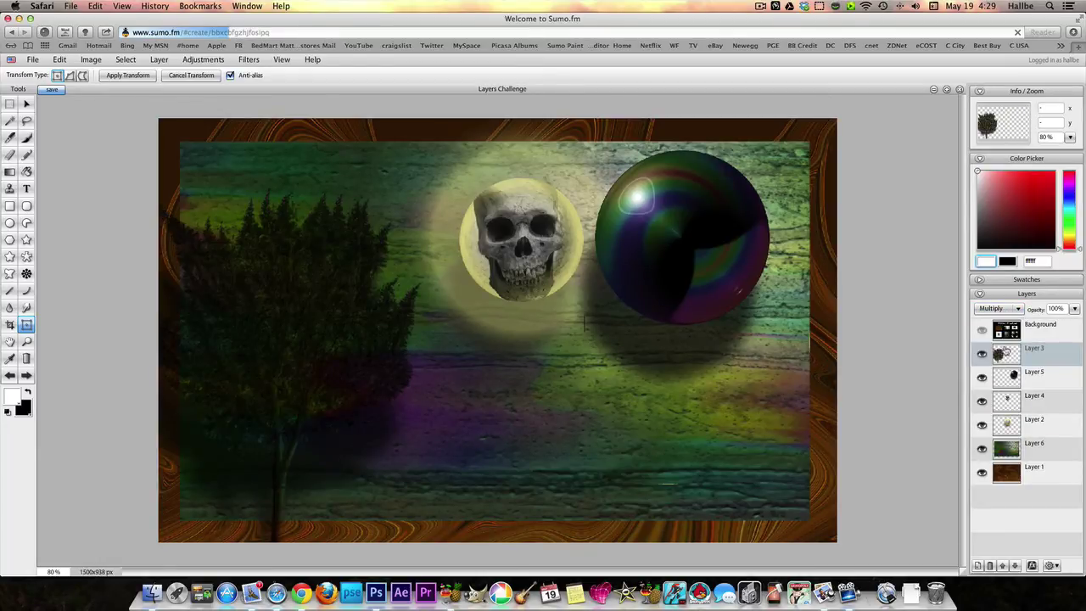
pyautogui.click(997, 309)
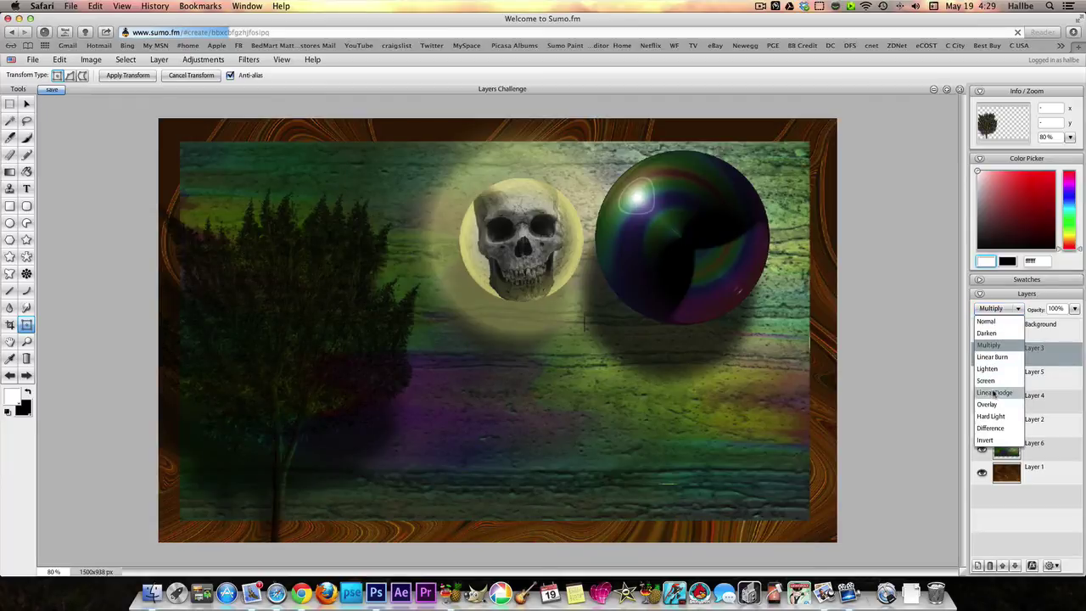
pyautogui.click(991, 404)
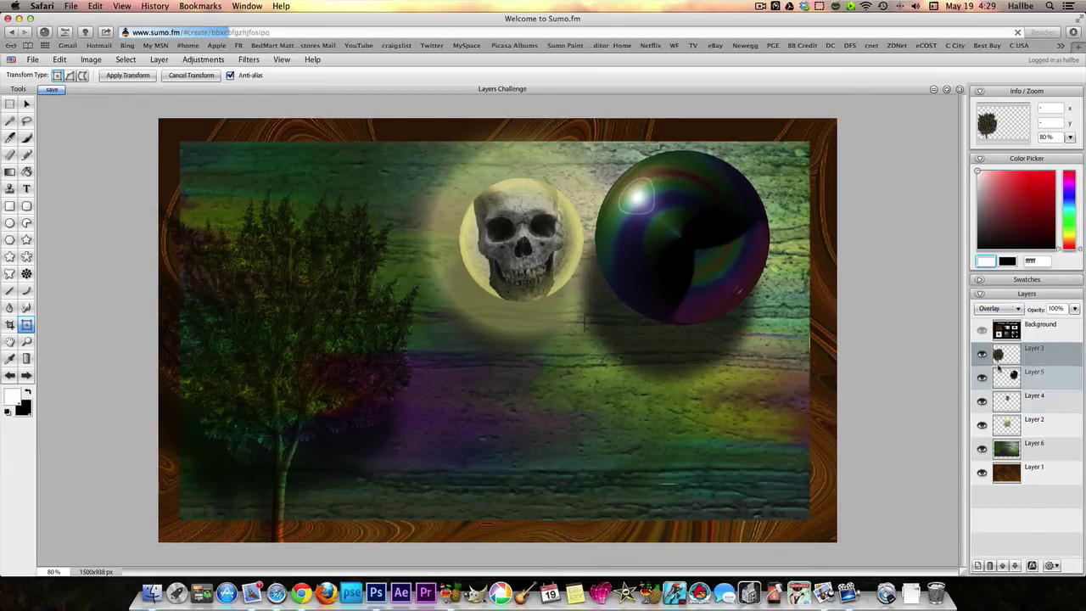
pyautogui.click(1006, 308)
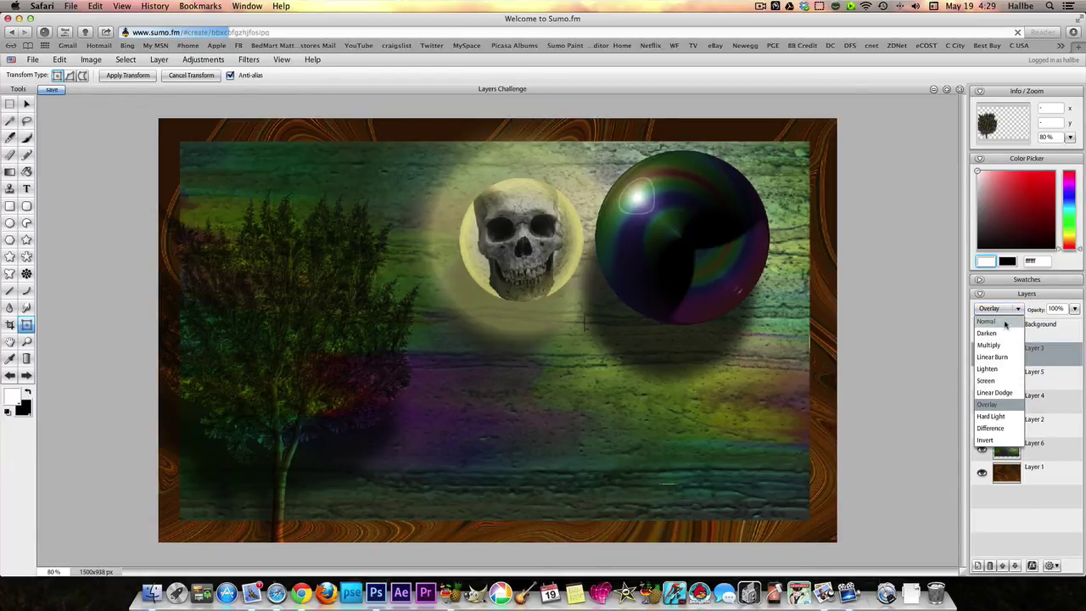
pyautogui.click(993, 322)
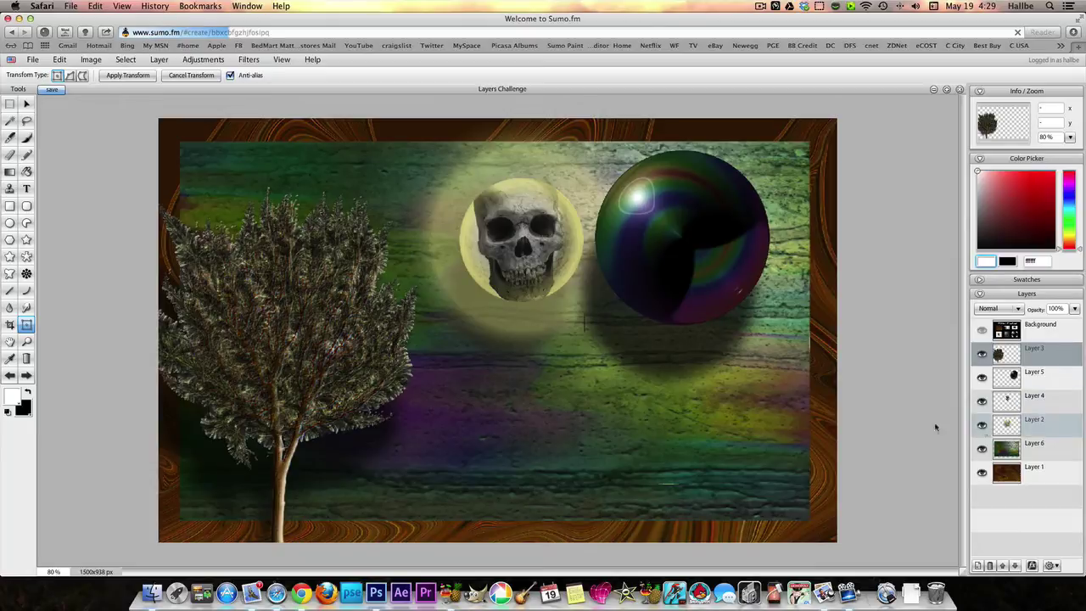
# Step: Clear Layer Effects on Layer 2, stripping the yellow glow from the skull sphere
pyautogui.click(1036, 404)
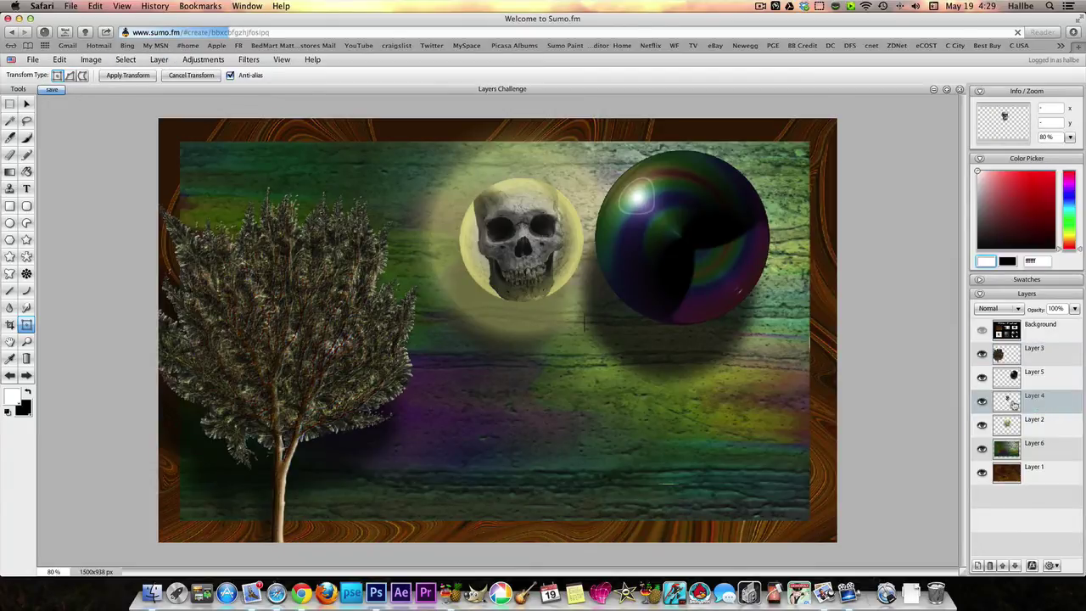
pyautogui.click(1018, 425)
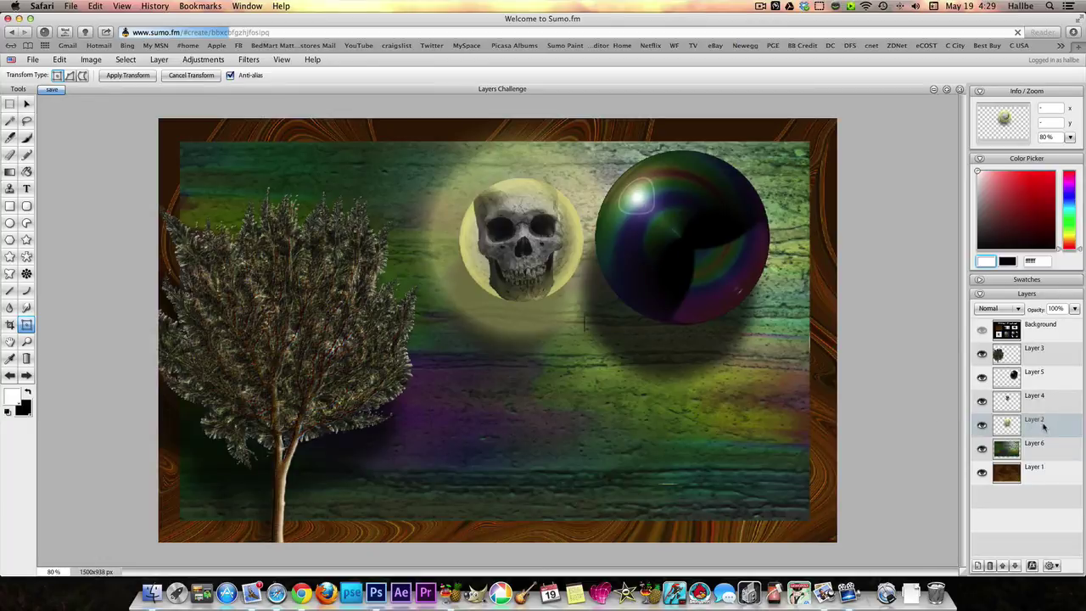
pyautogui.rightClick(1044, 427)
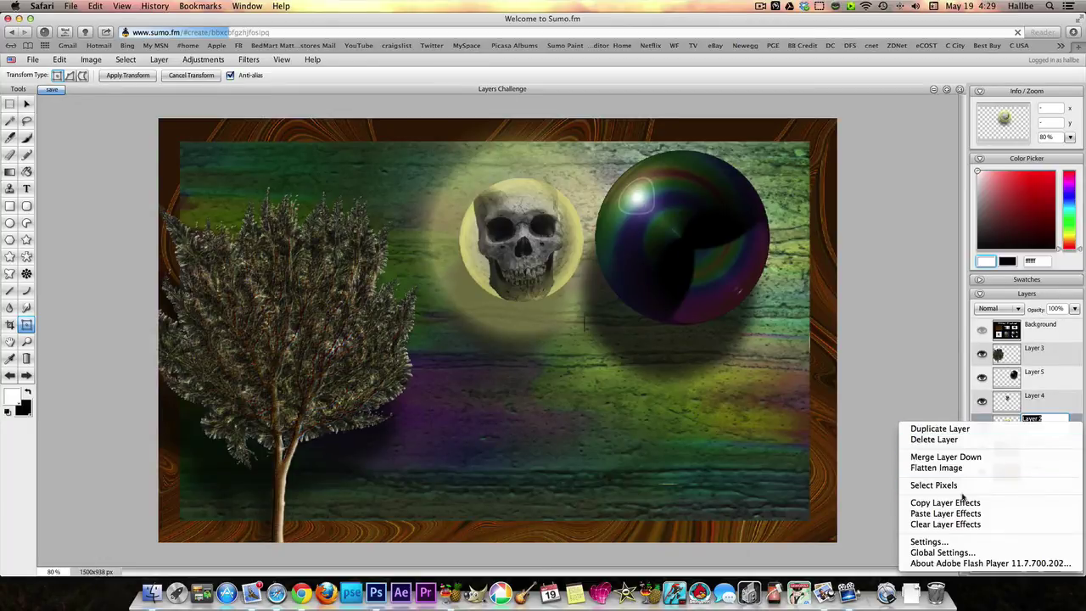
pyautogui.click(956, 524)
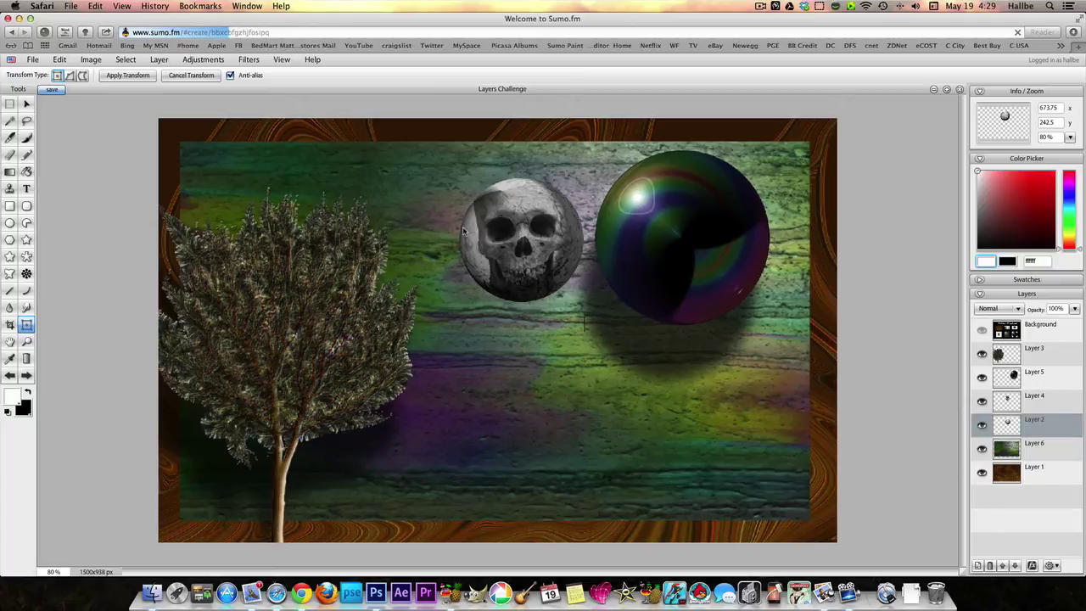
pyautogui.scroll(2, 463, 231)
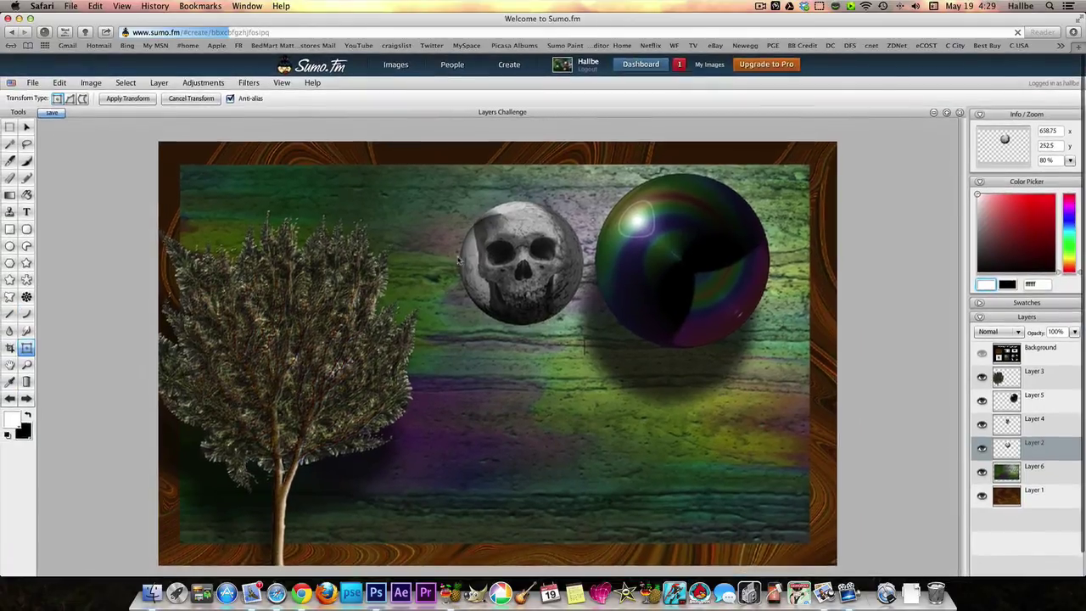
pyautogui.scroll(-2, 416, 192)
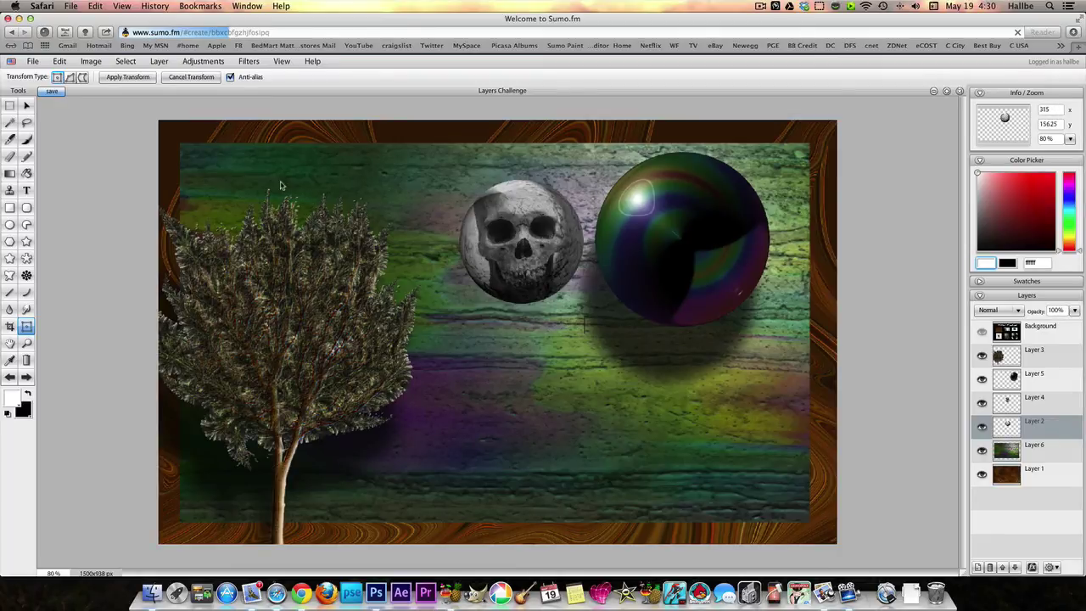
# Step: Save to My Computer in SUMO format as 'Layers Challenge.sumo' on the Desktop
pyautogui.click(31, 64)
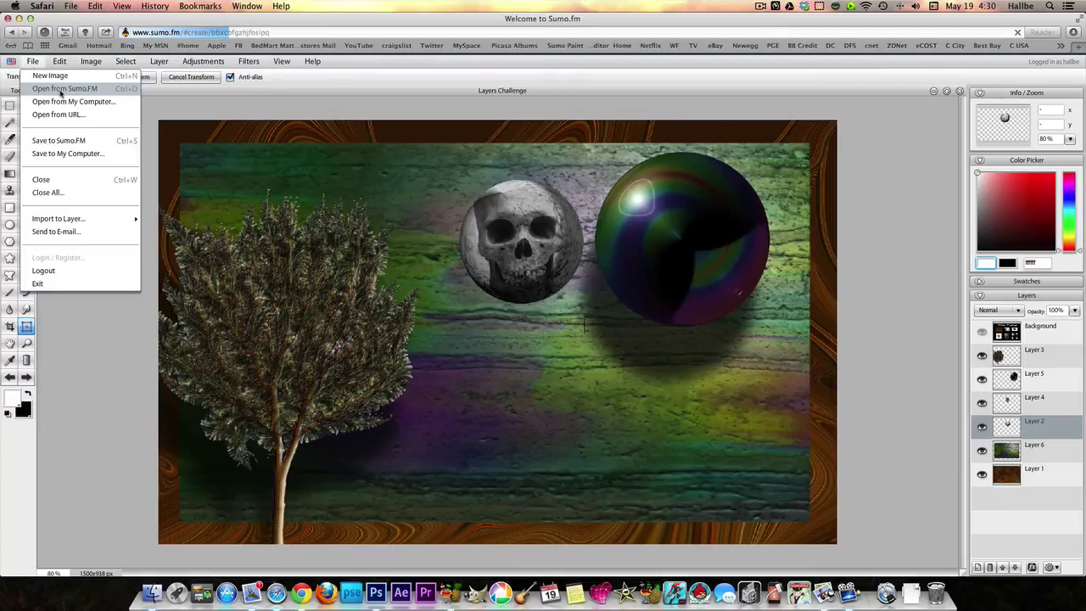
pyautogui.click(68, 154)
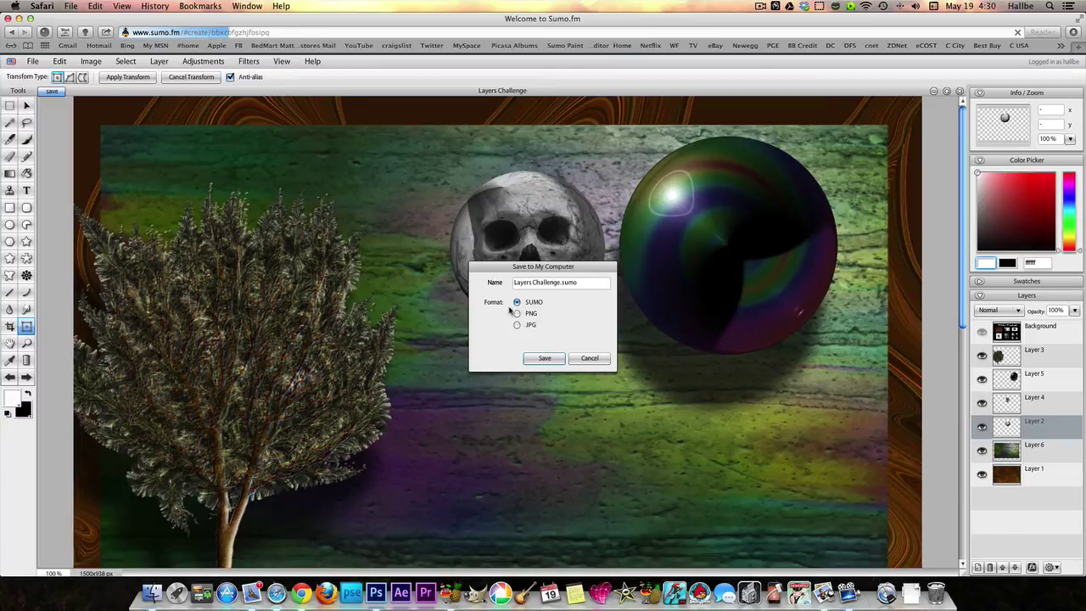
pyautogui.click(549, 364)
pyautogui.click(549, 359)
pyautogui.click(711, 330)
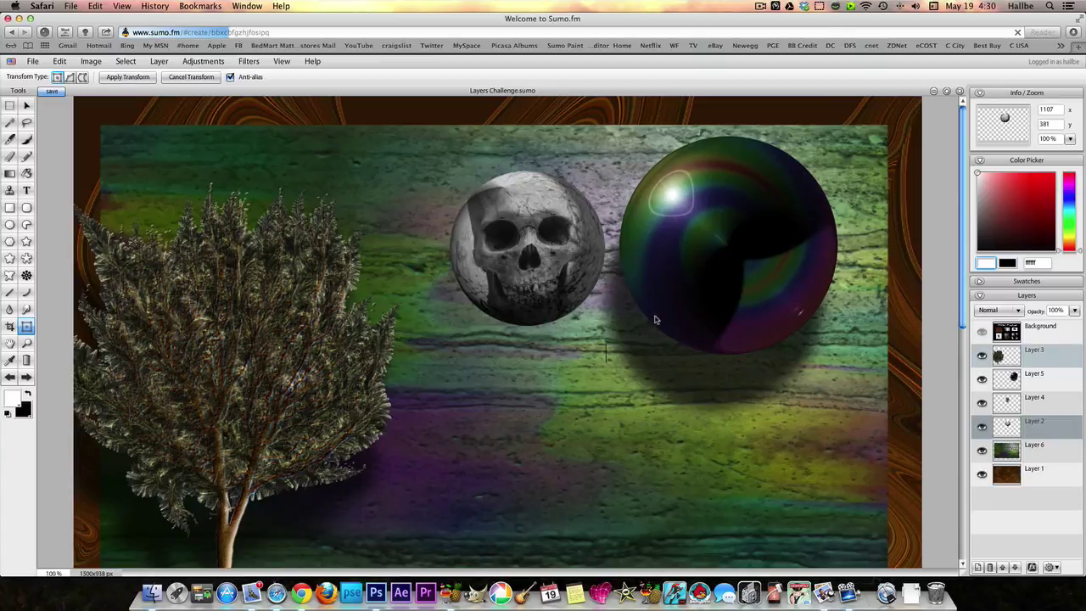